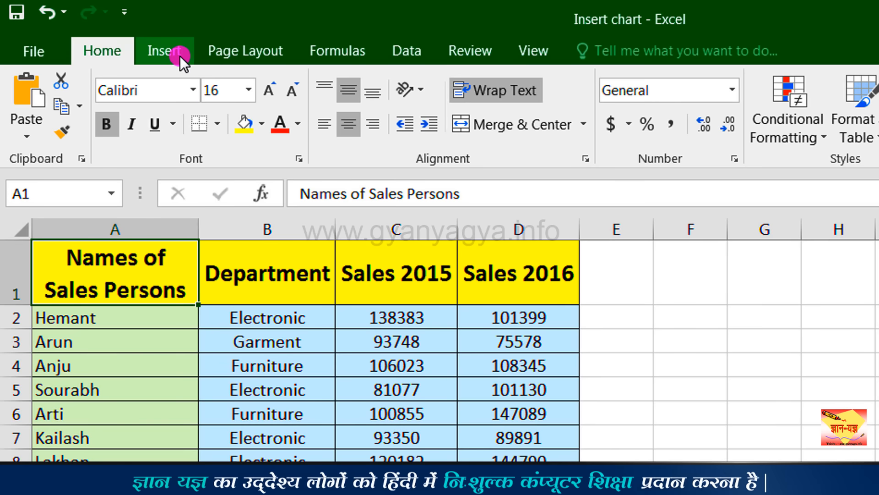
# Insert a 2-D clustered column chart from the sales table.
pyautogui.click(180, 56)
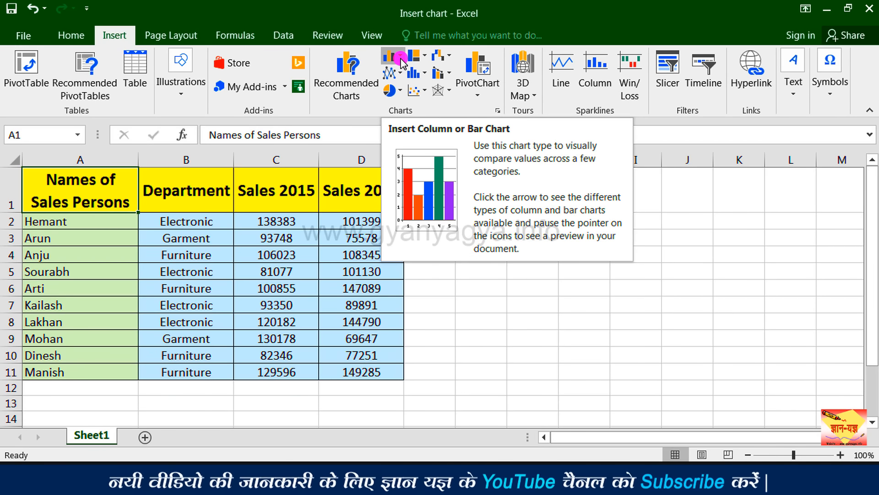
pyautogui.click(407, 64)
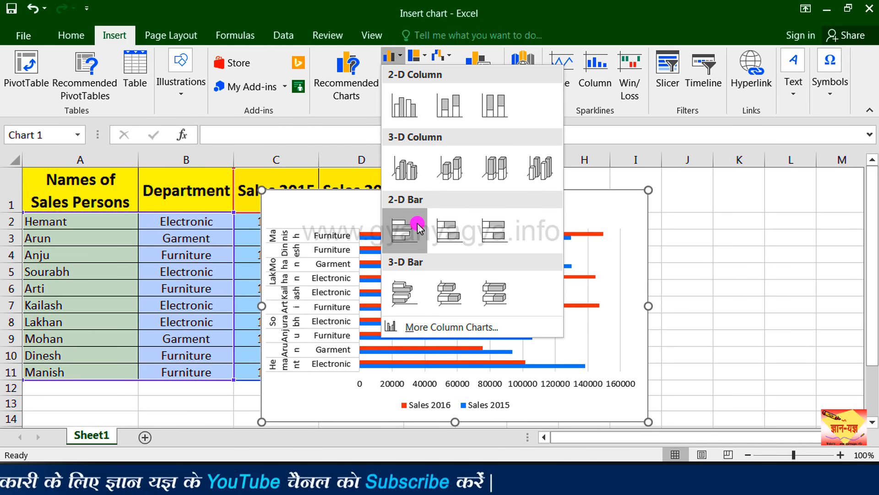
pyautogui.click(404, 106)
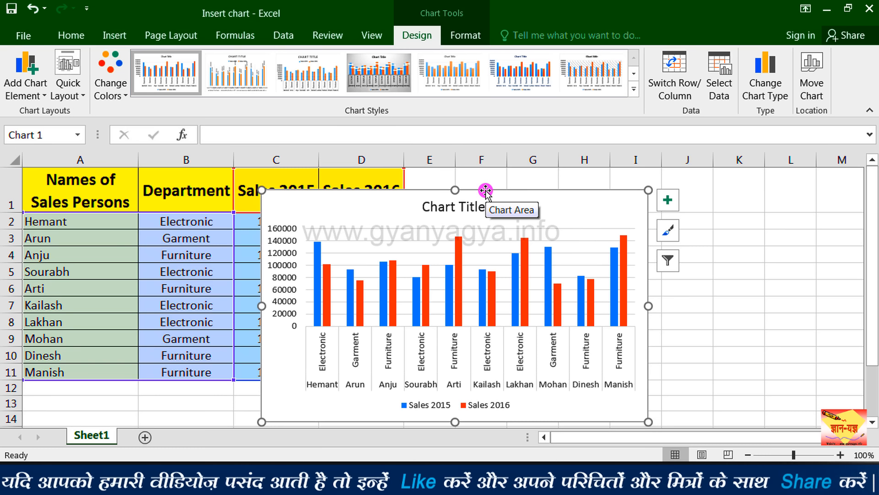
# Move the chart beside the sales table and resize it by its corners so it spans about columns E to L.
pyautogui.moveTo(485, 191); pyautogui.dragTo(635, 180)
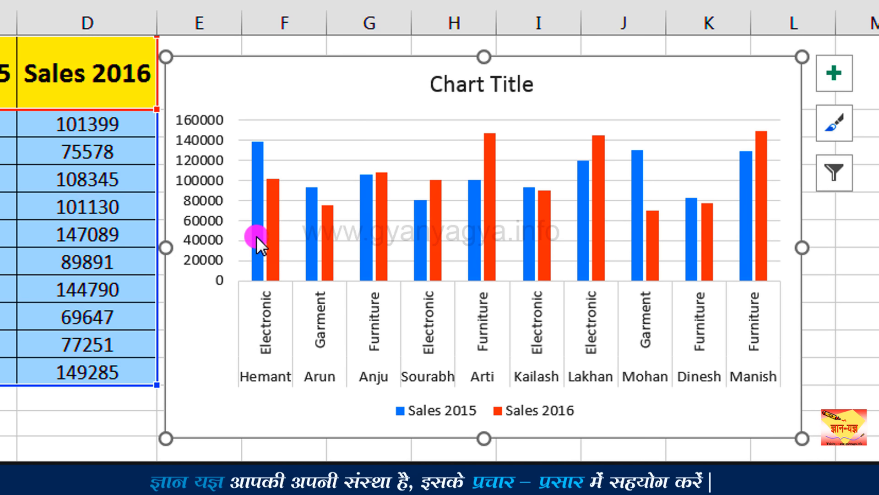
pyautogui.moveTo(257, 235)
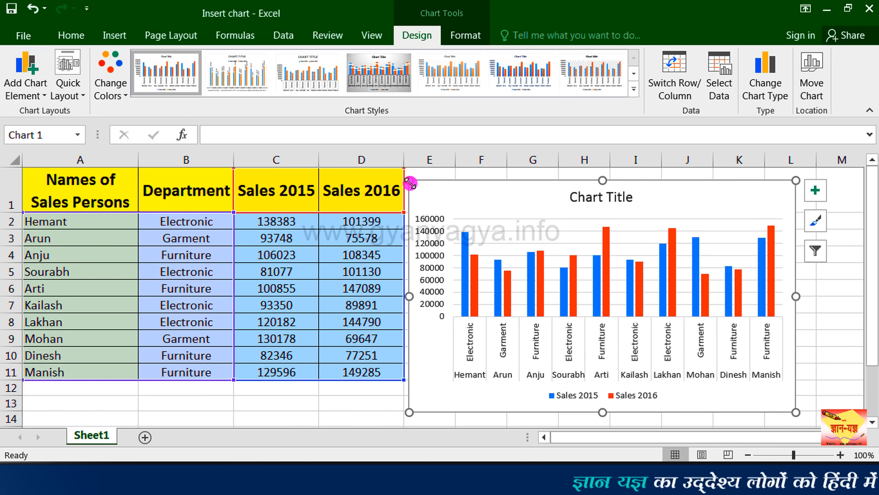
pyautogui.moveTo(410, 183); pyautogui.dragTo(284, 179)
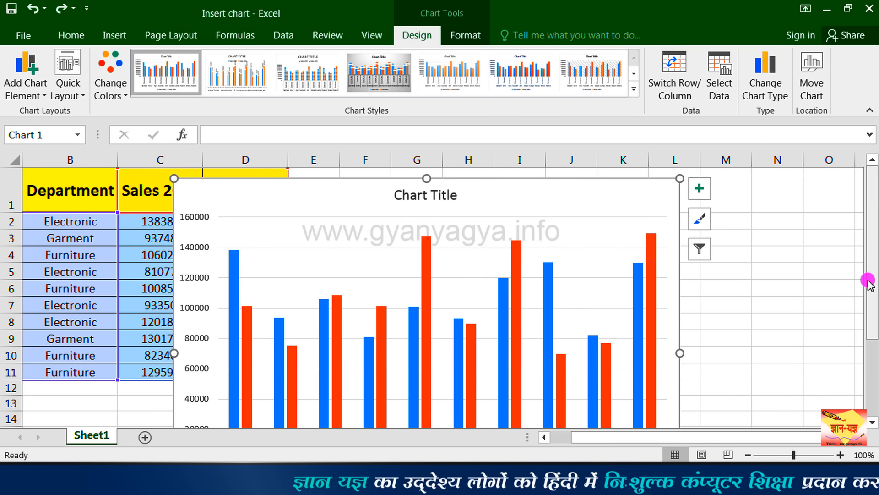
pyautogui.moveTo(874, 284)
pyautogui.mouseDown()
pyautogui.moveTo(870, 294)
pyautogui.moveTo(870, 277)
pyautogui.mouseUp()
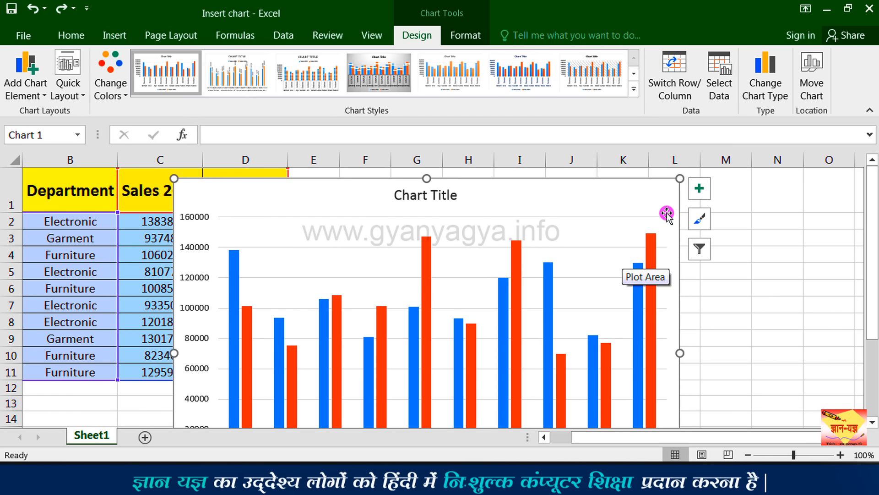
pyautogui.moveTo(680, 181); pyautogui.dragTo(778, 188)
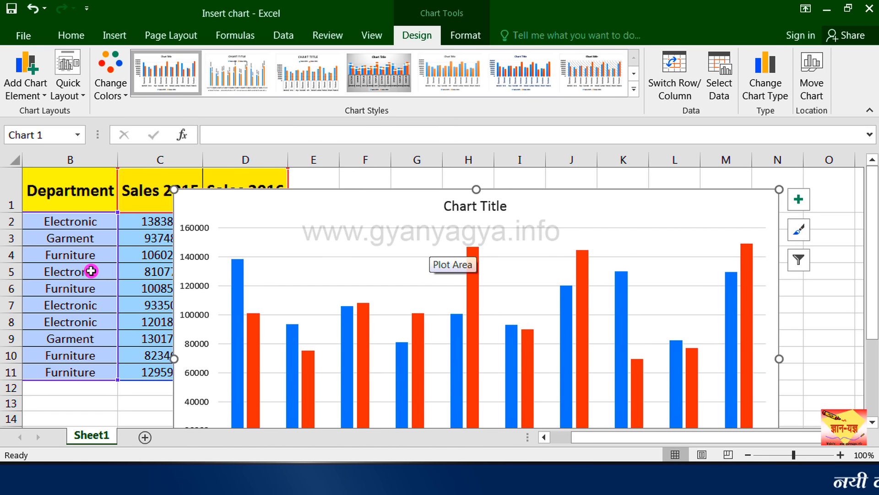
pyautogui.moveTo(571, 439); pyautogui.dragTo(578, 437)
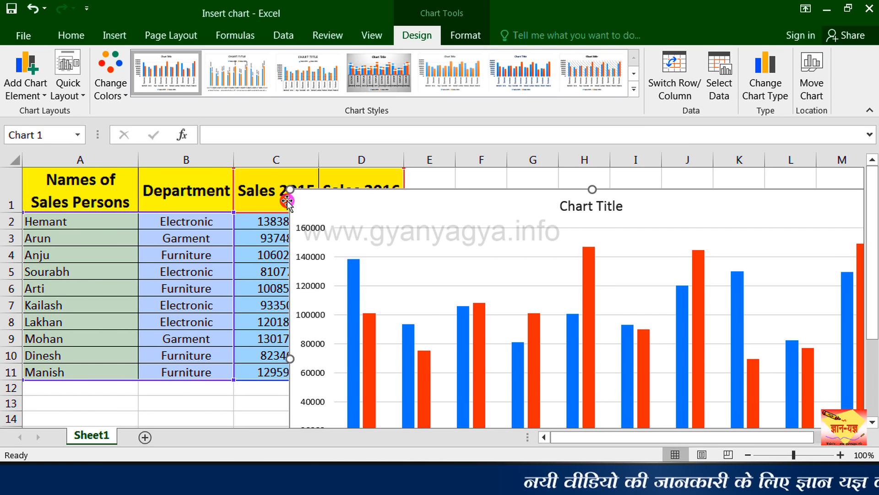
pyautogui.click(192, 223)
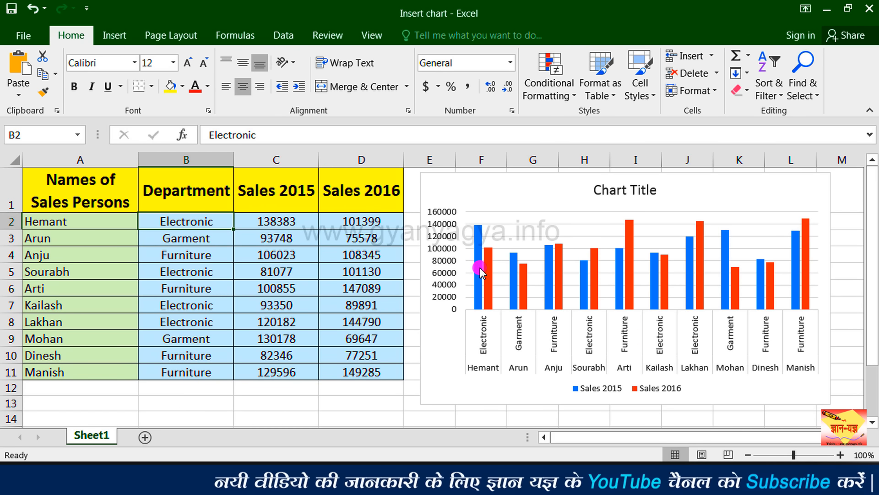
# Set the first salesperson's Sales 2015 value in C2 to 40000 and Sales 2016 value in D2 to 150000.
pyautogui.moveTo(480, 269)
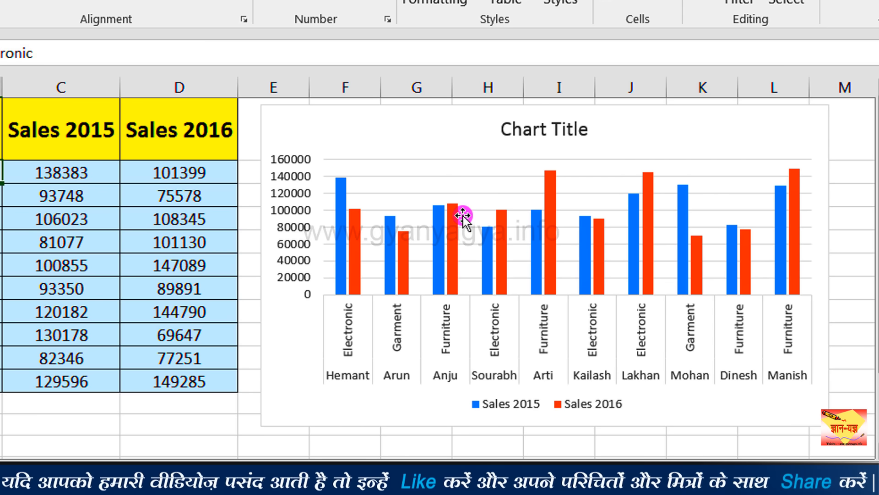
pyautogui.moveTo(452, 248)
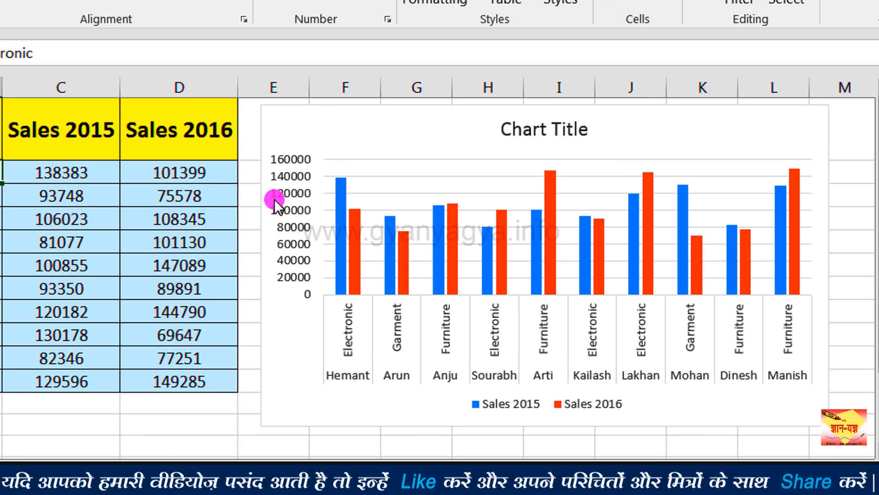
pyautogui.moveTo(444, 228)
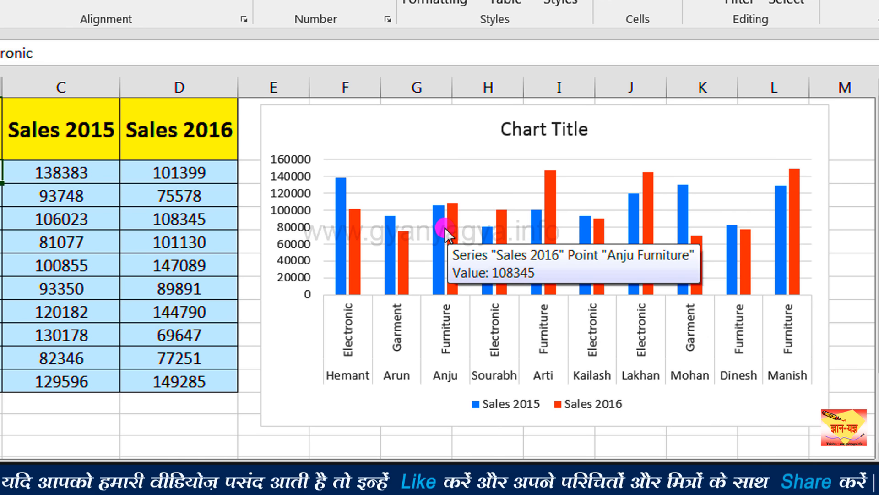
pyautogui.click(102, 174)
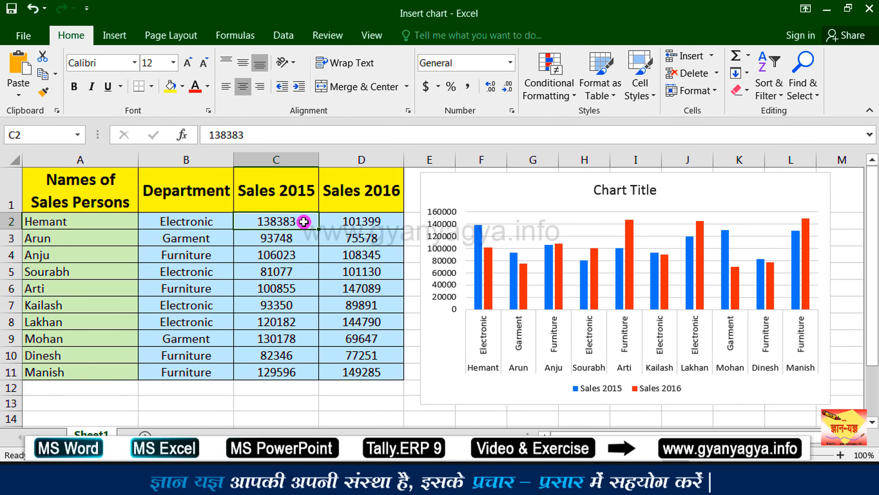
pyautogui.write('4')
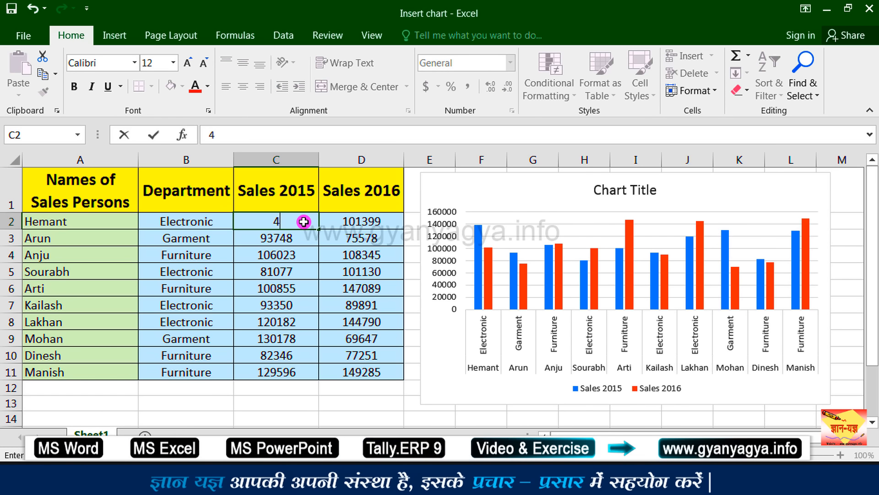
pyautogui.write('0000')
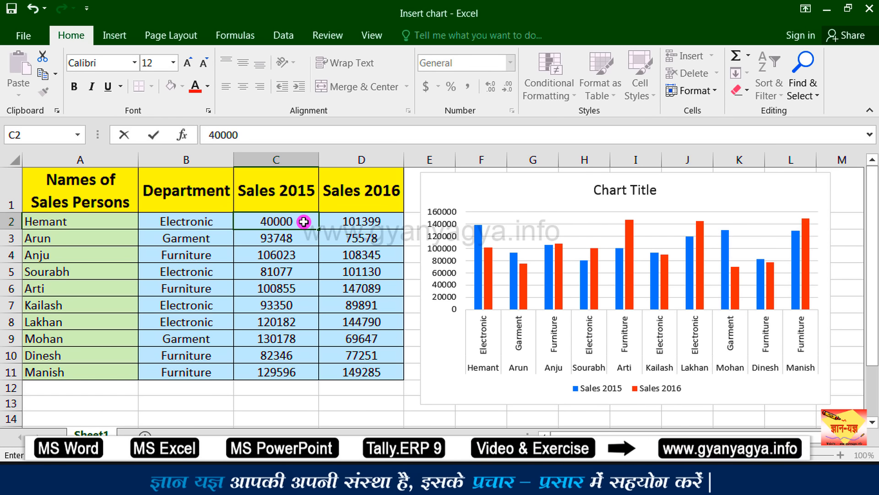
pyautogui.click(346, 223)
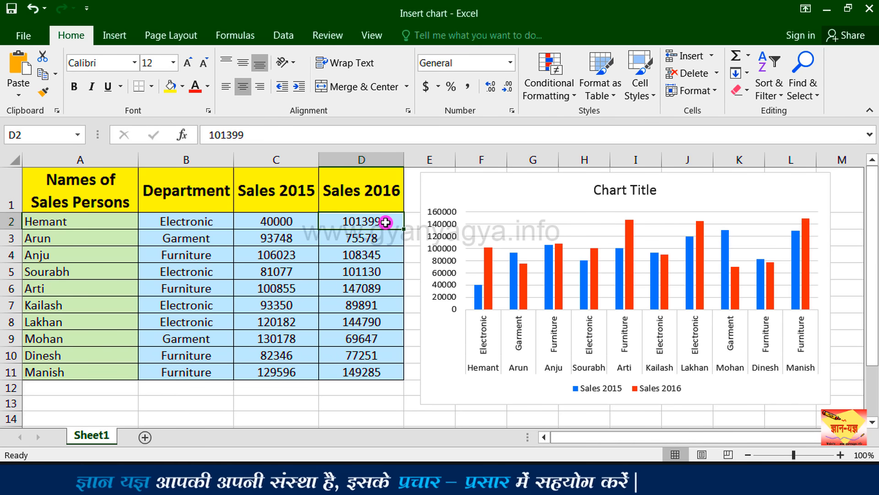
pyautogui.write('15')
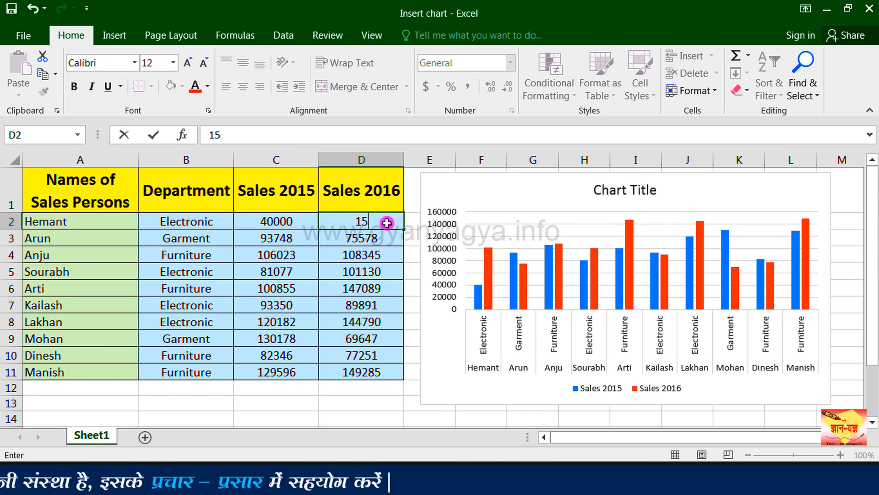
pyautogui.write('0000')
pyautogui.press('Return')
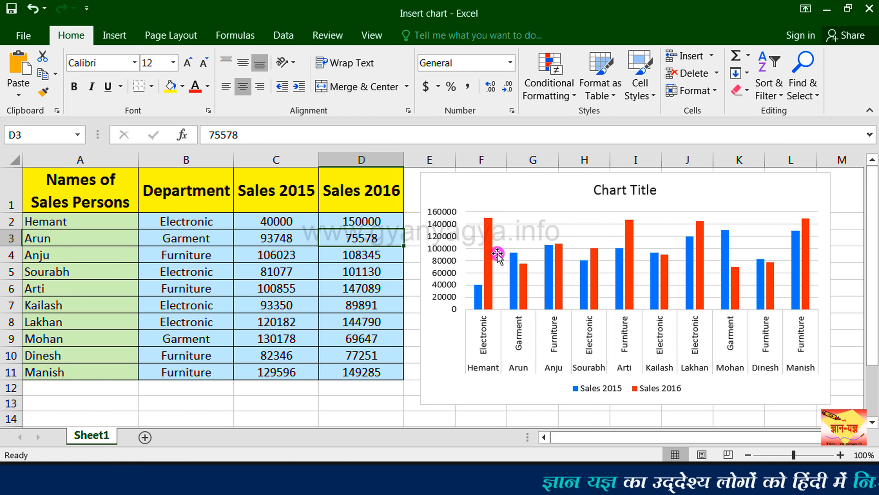
pyautogui.moveTo(491, 256)
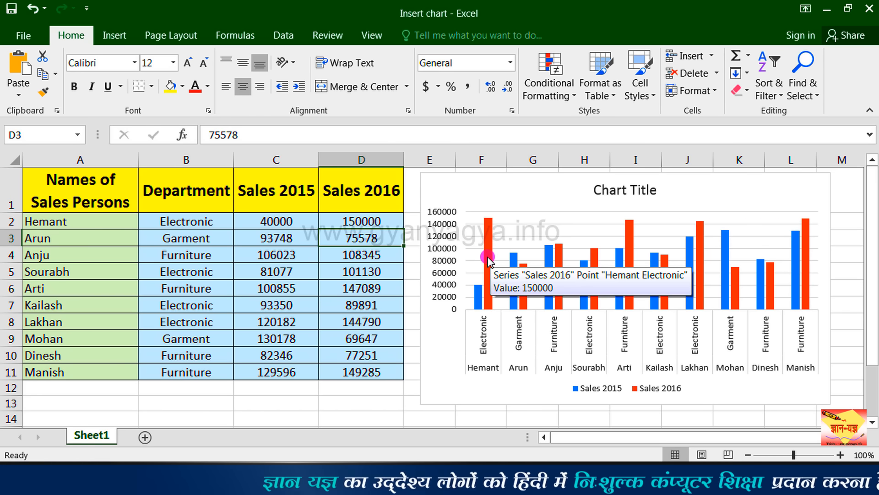
pyautogui.press('Up')
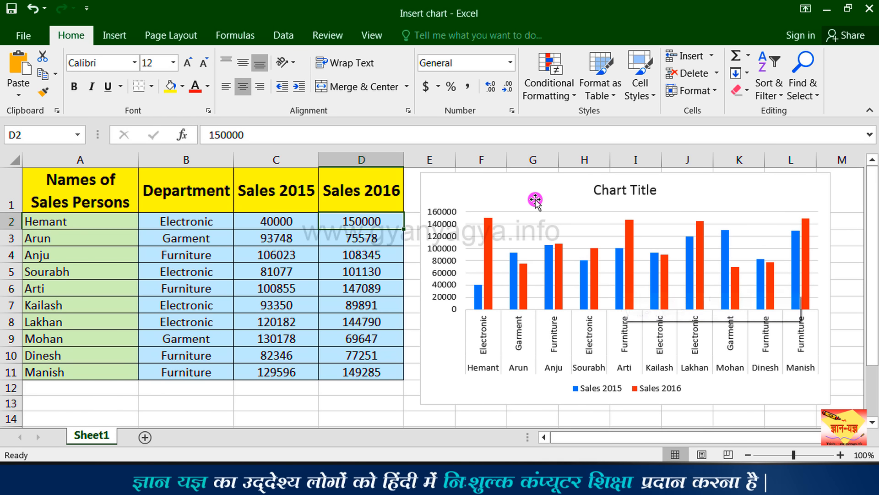
# Apply the chart style with a black background and blue and red columns to the sales chart.
pyautogui.click(517, 173)
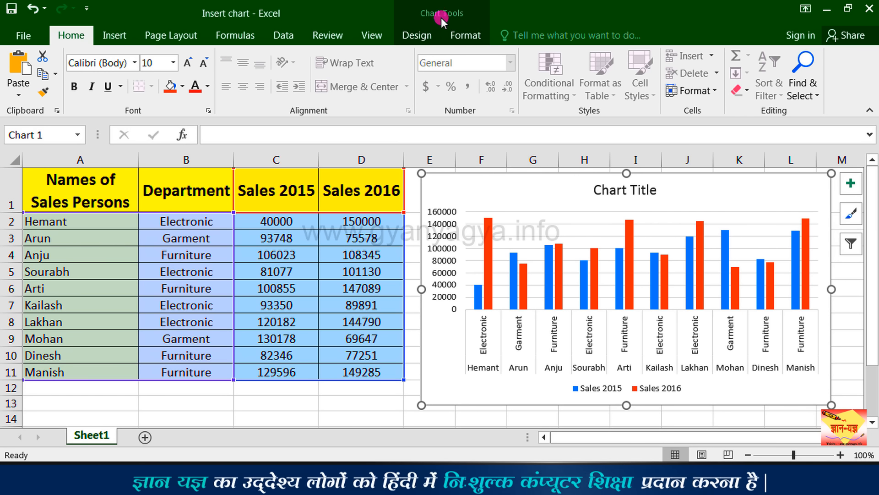
pyautogui.click(425, 39)
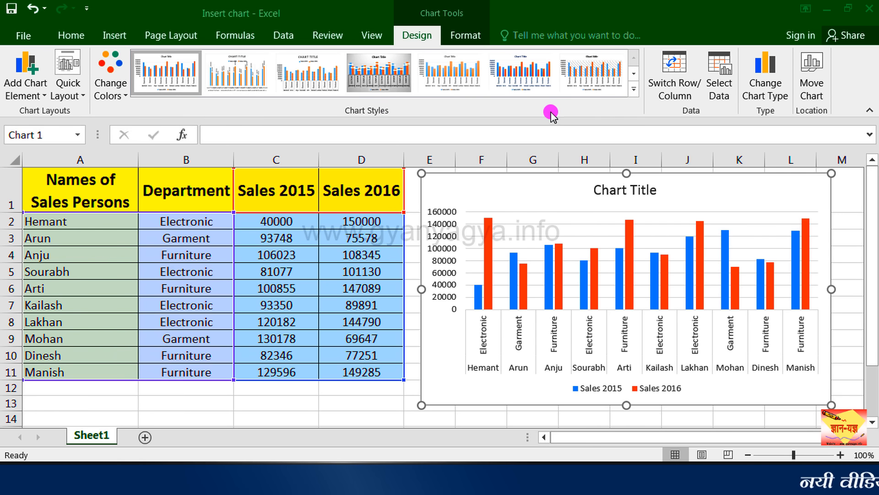
pyautogui.click(634, 91)
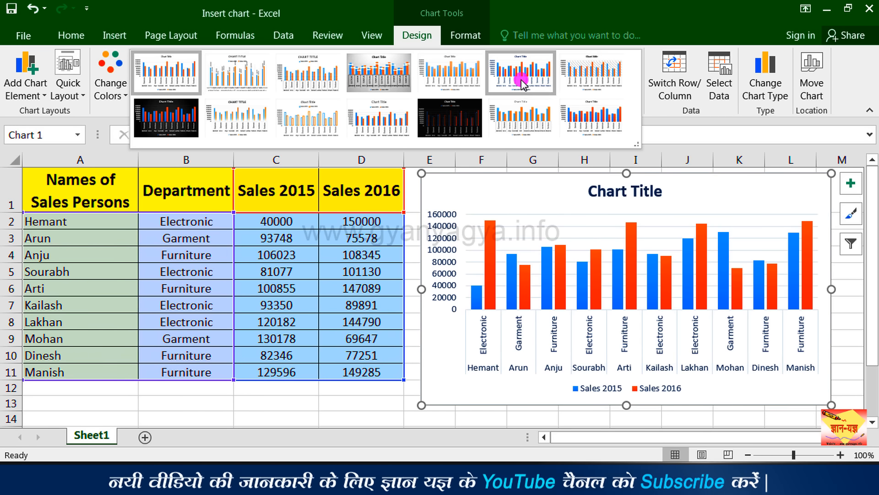
pyautogui.click(169, 119)
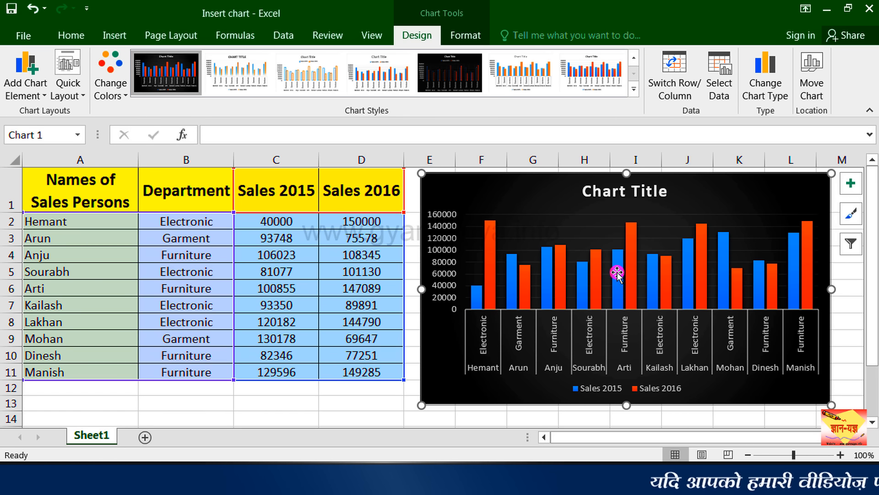
pyautogui.moveTo(614, 269)
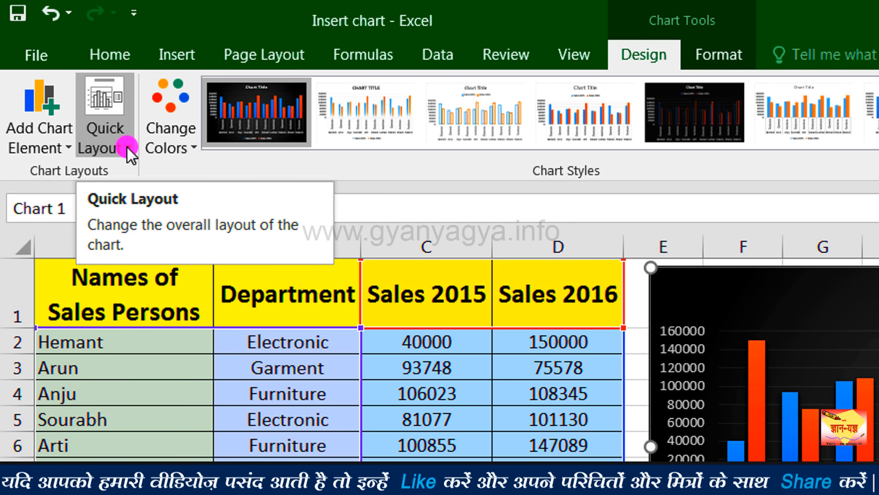
# Preview the quick layouts on the chart and recolor it with the Colorful palette that starts with red, orange and green.
pyautogui.click(128, 147)
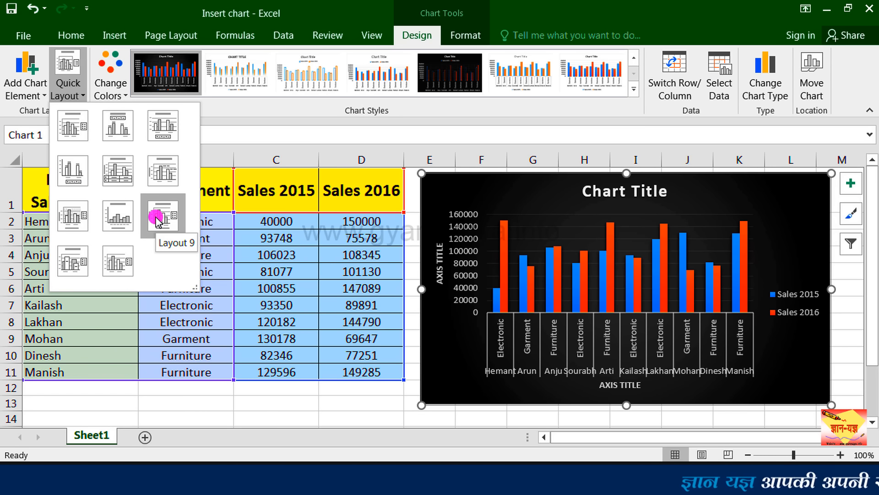
pyautogui.click(520, 174)
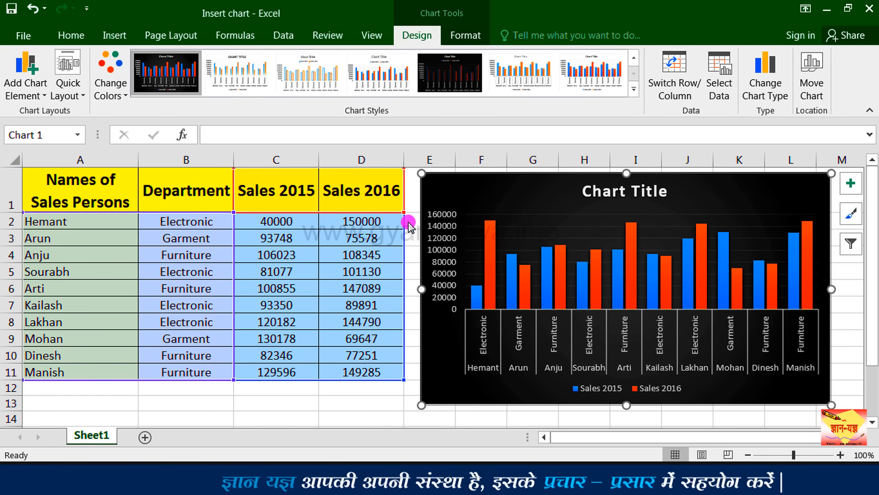
pyautogui.click(129, 99)
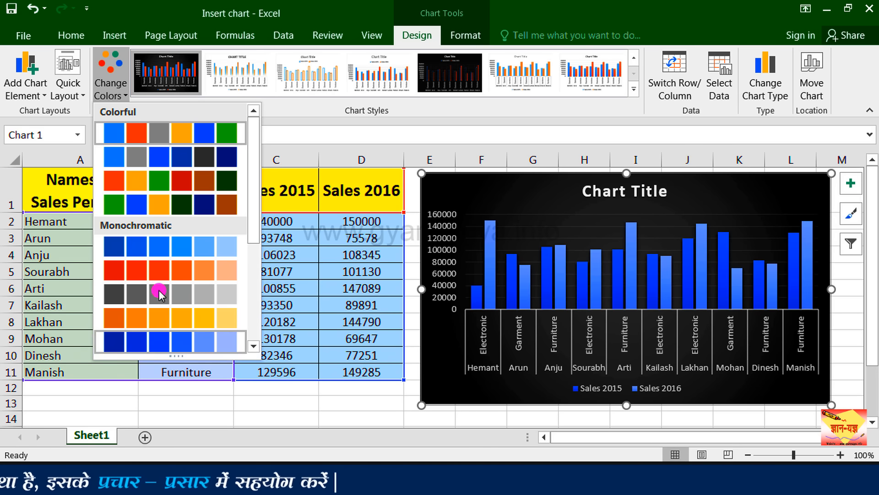
pyautogui.click(183, 177)
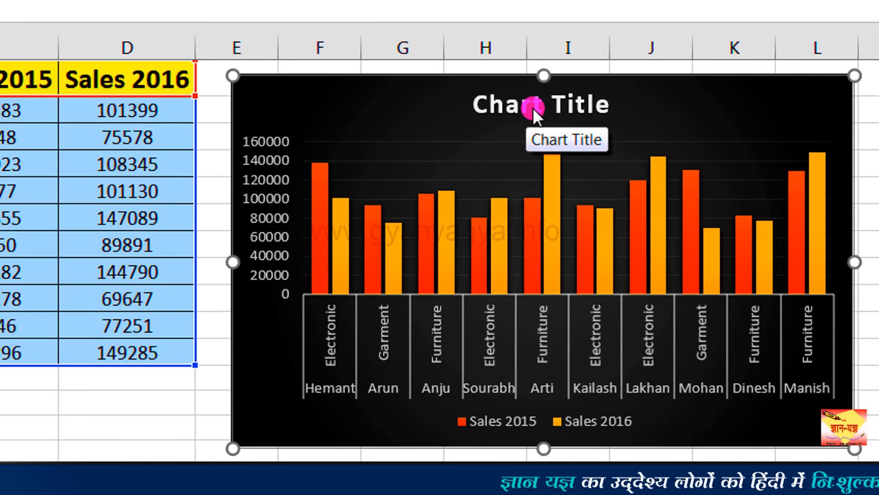
# Replace the chart title text with "Sales Comparision".
pyautogui.click(575, 142)
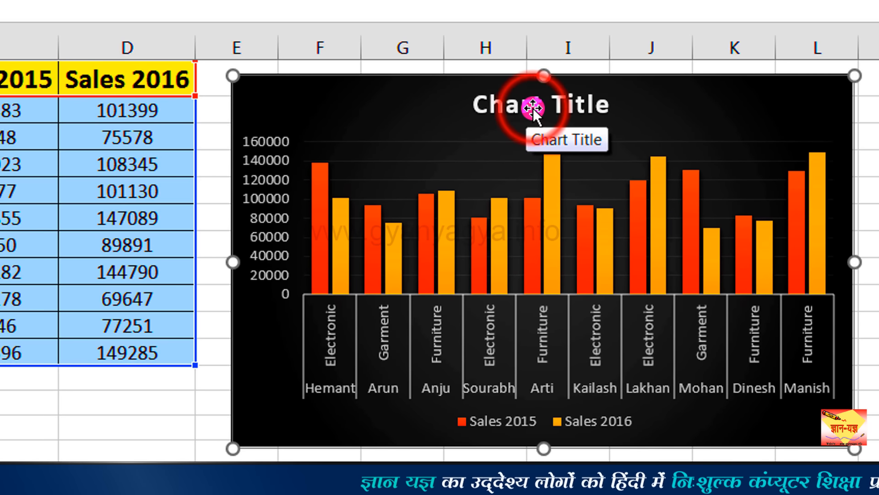
pyautogui.click(533, 108)
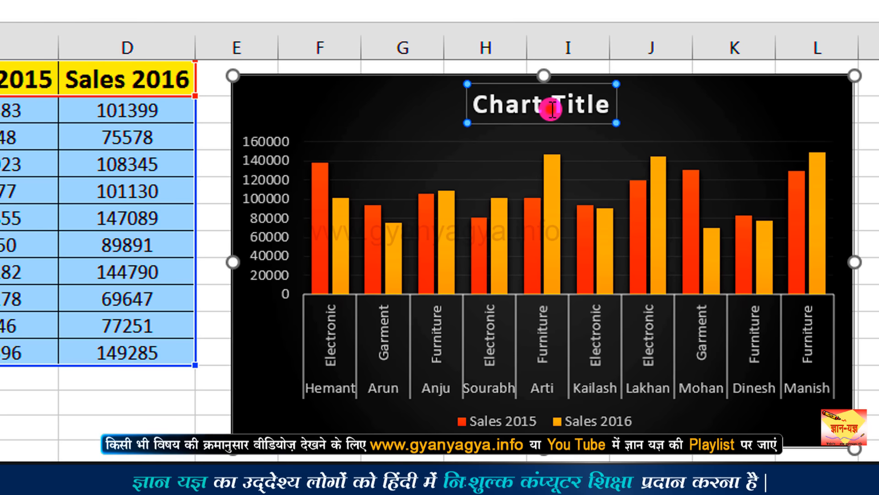
pyautogui.click(552, 110)
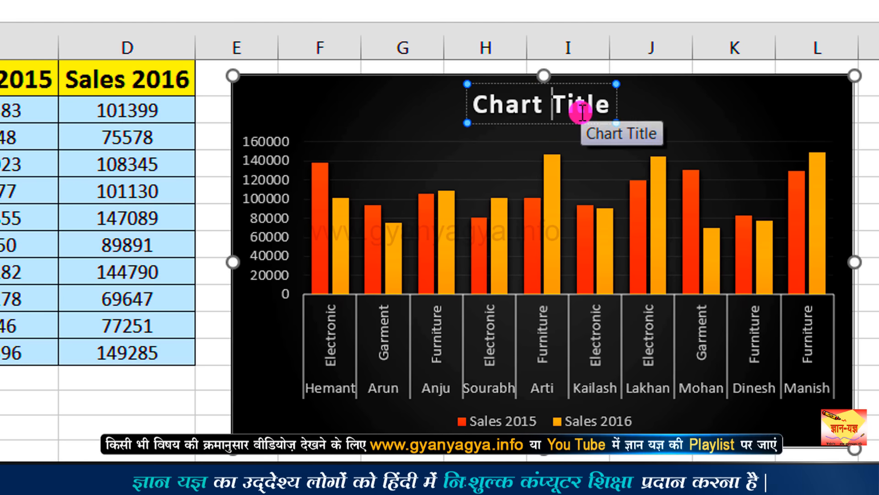
pyautogui.press('Delete')
pyautogui.press('Delete')
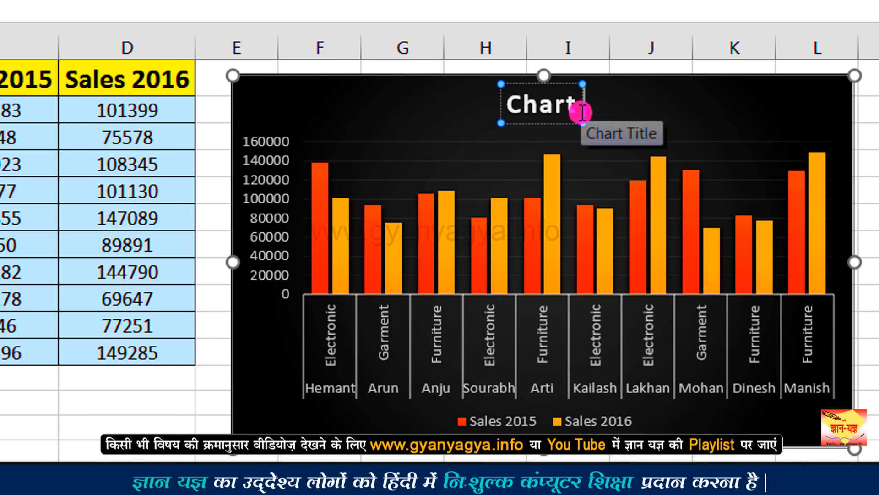
pyautogui.press('BackSpace')
pyautogui.press('BackSpace')
pyautogui.press('BackSpace')
pyautogui.press('BackSpace')
pyautogui.press('BackSpace')
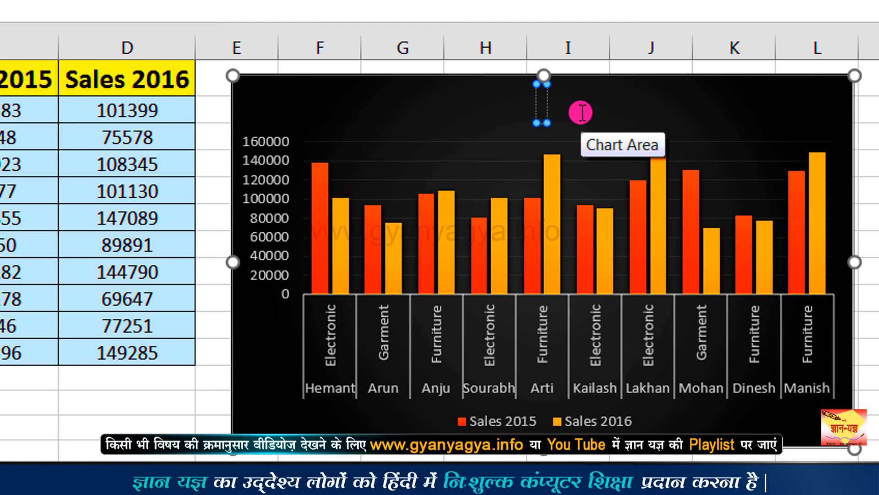
pyautogui.write('Sale')
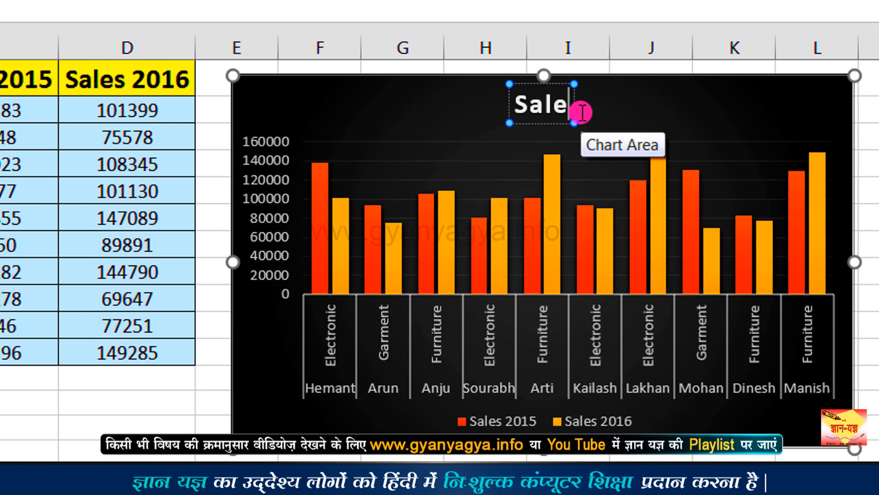
pyautogui.write('s')
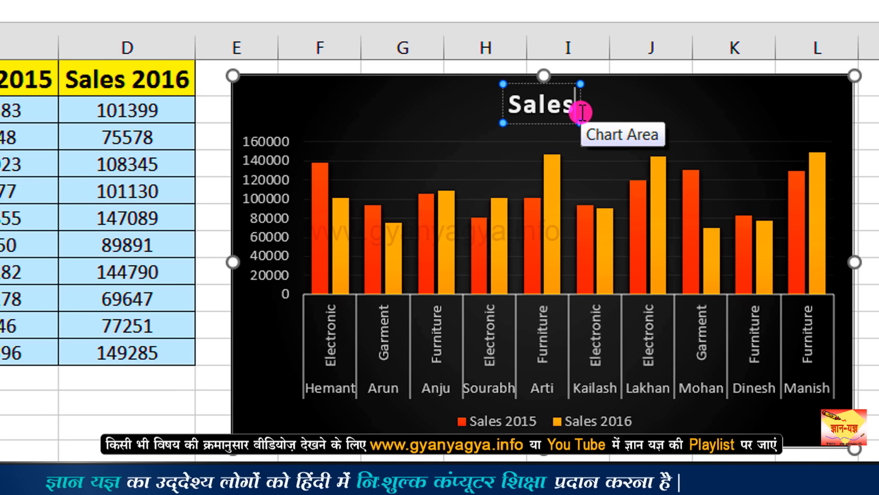
pyautogui.write(' Comparision')
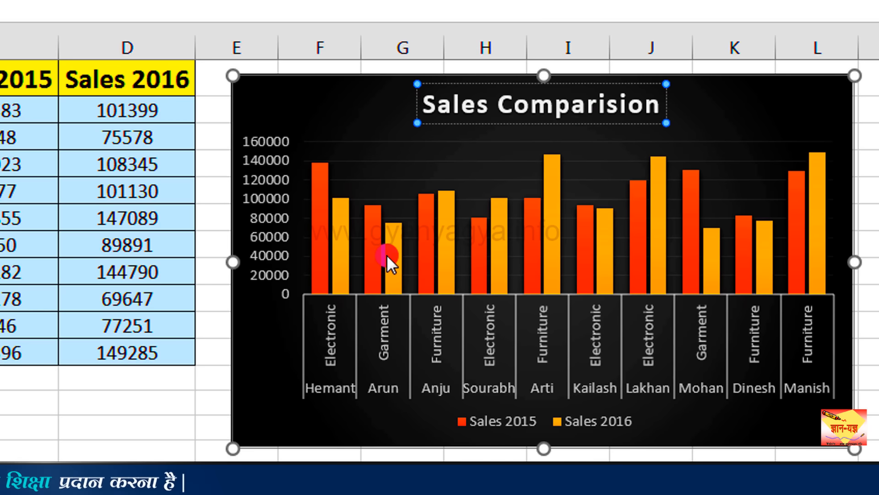
pyautogui.click(208, 354)
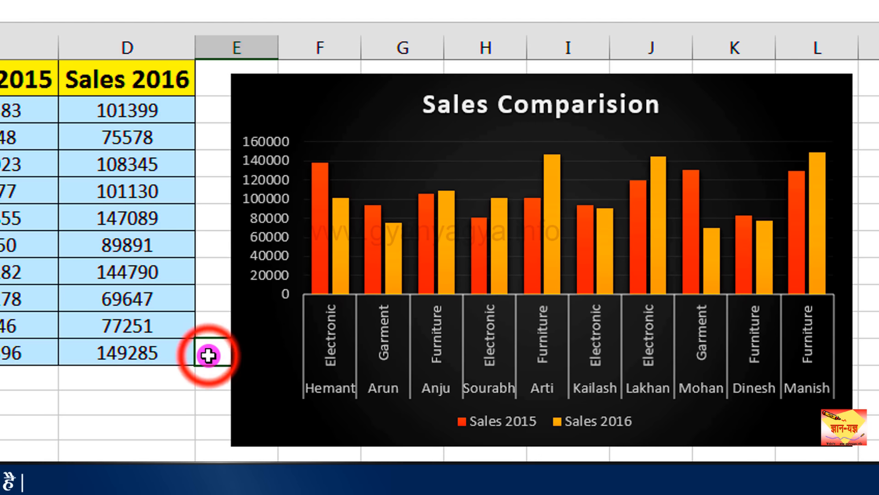
# Undo the edits made to the chart title text.
pyautogui.click(583, 109)
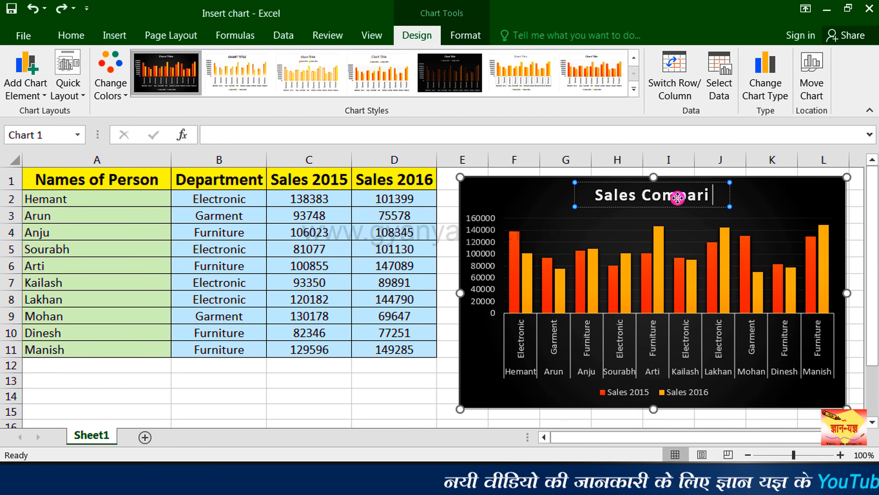
pyautogui.hotkey('ctrl', 'z')
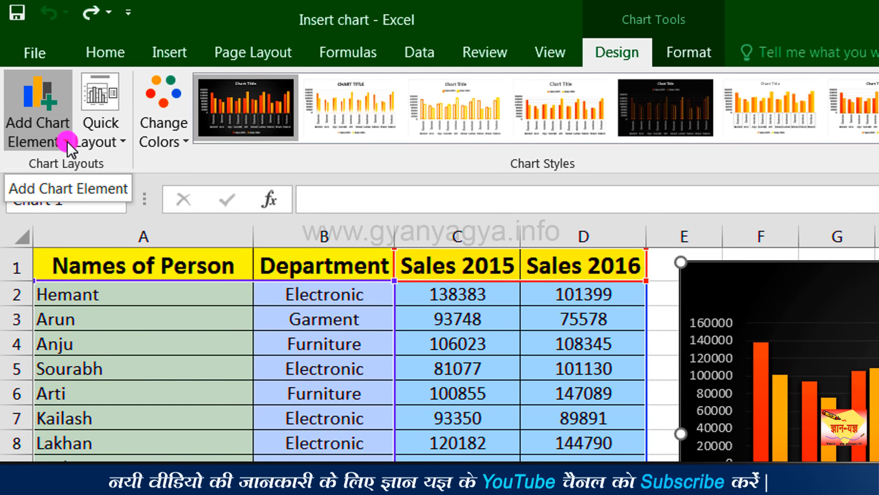
# Add a primary horizontal axis title to the chart reading "NAMES OF SALES PERSONS & DEPARTMENTS".
pyautogui.click(68, 141)
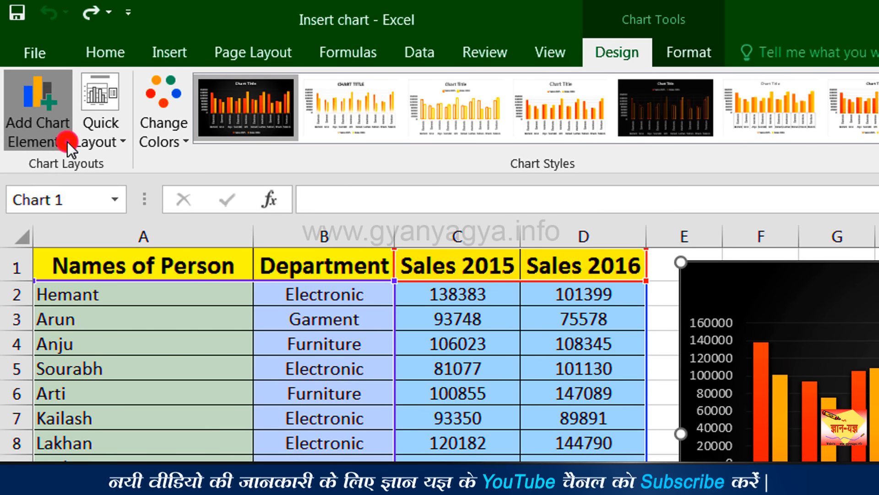
pyautogui.moveTo(85, 196)
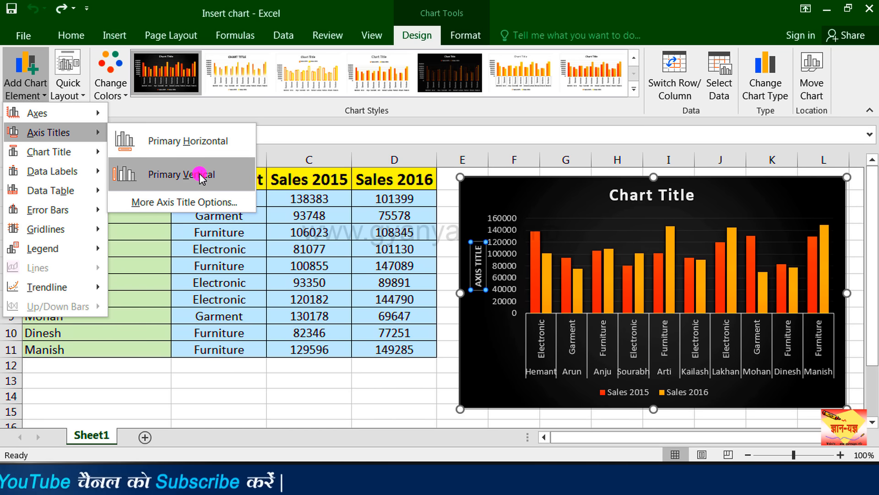
pyautogui.click(221, 149)
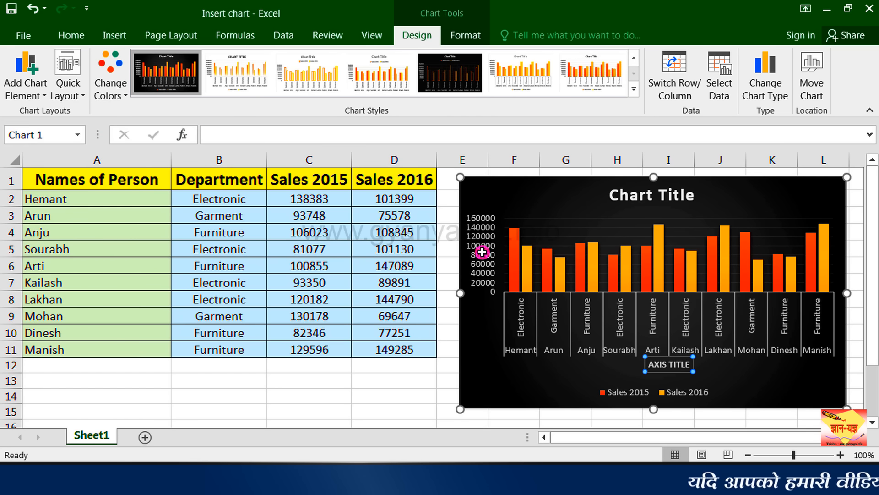
pyautogui.click(664, 365)
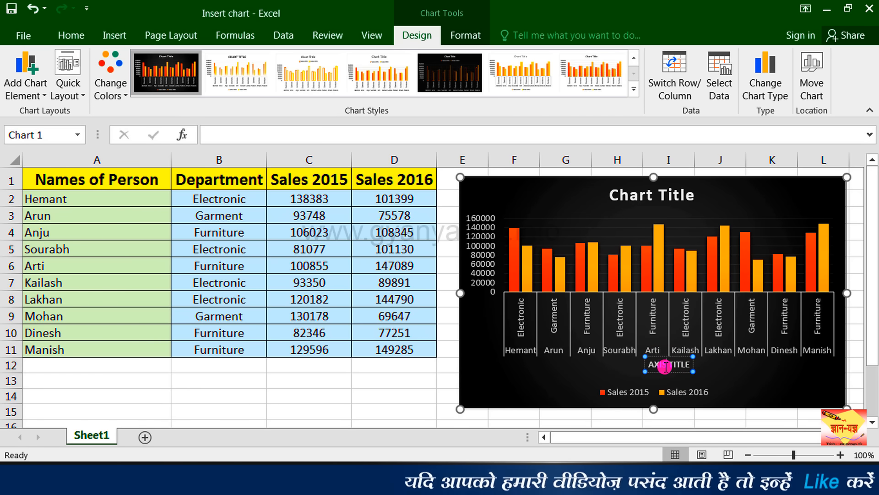
pyautogui.hotkey('ctrl', 'a')
pyautogui.press('BackSpace')
pyautogui.write('NAM')
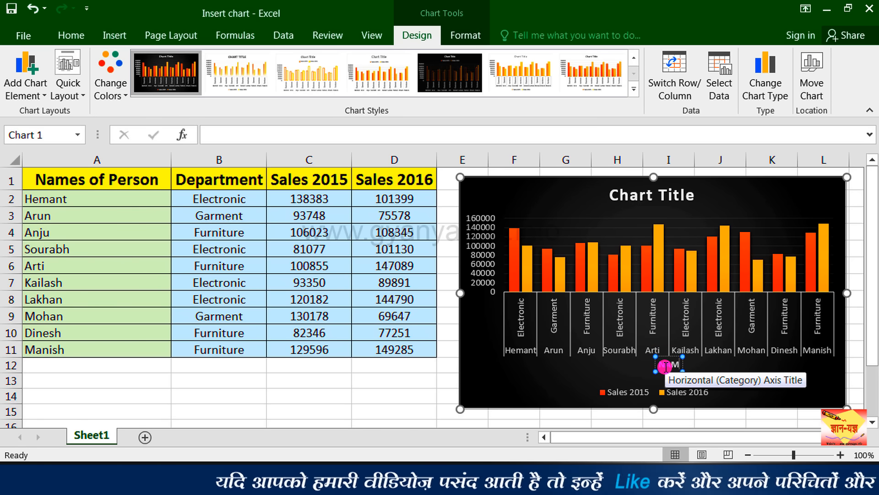
pyautogui.write('ES OF SALES PERSONS  & DEPARTMENTS')
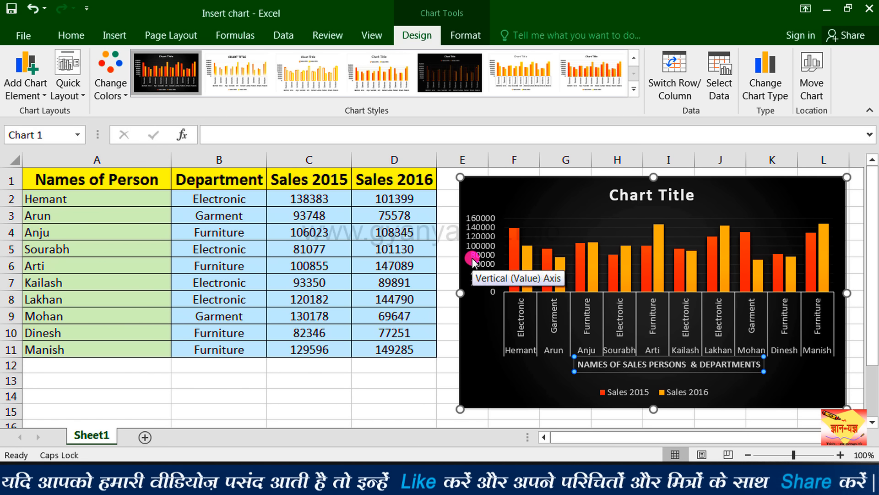
# Add a primary vertical axis title to the chart reading "SALES RANGE".
pyautogui.click(43, 97)
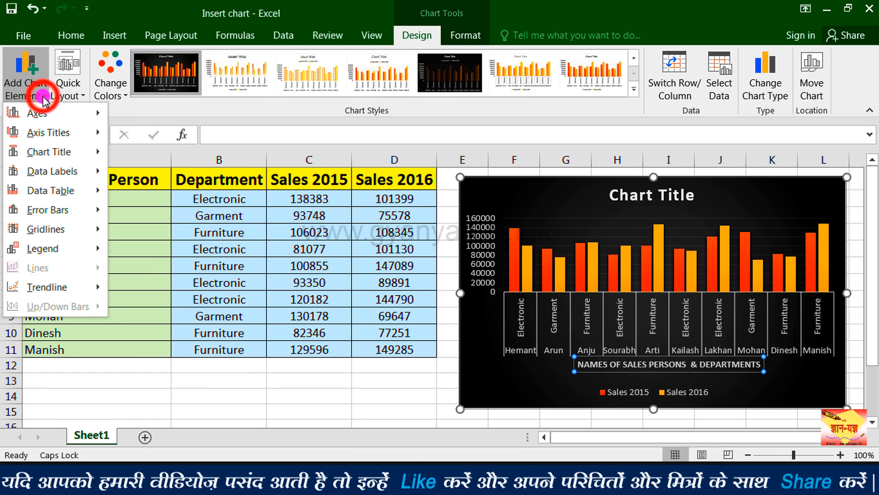
pyautogui.moveTo(66, 138)
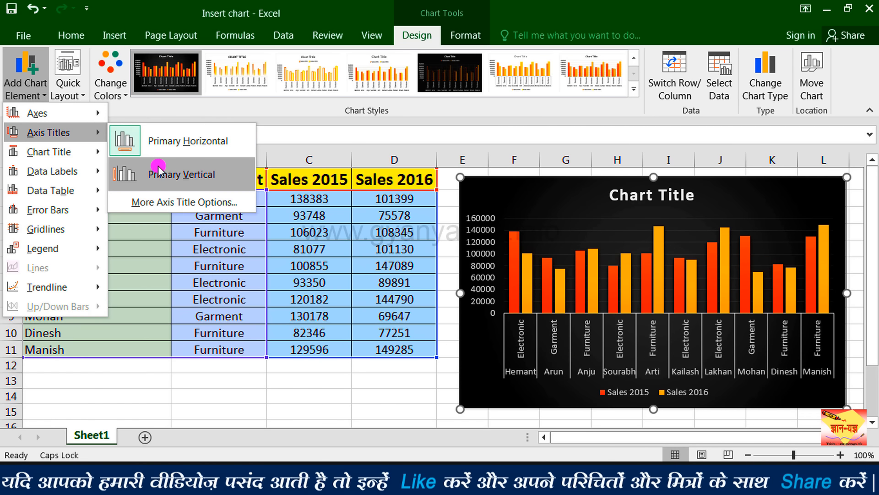
pyautogui.click(216, 179)
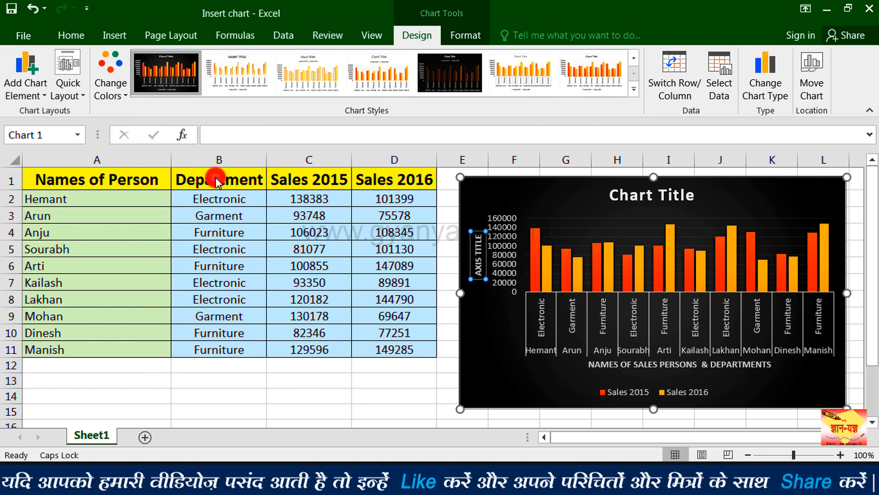
pyautogui.doubleClick(480, 275)
pyautogui.press('Delete')
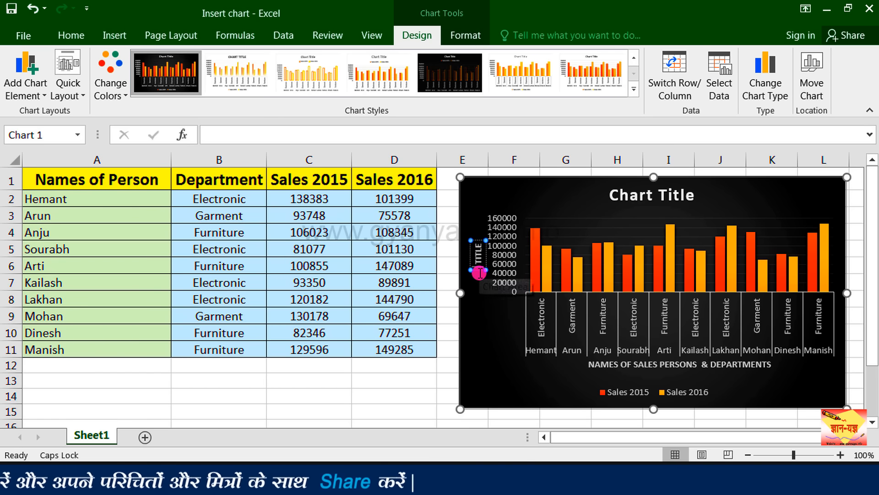
pyautogui.press('Delete')
pyautogui.press('Delete')
pyautogui.press('Delete')
pyautogui.press('Delete')
pyautogui.press('Delete')
pyautogui.write('SALES RANGE')
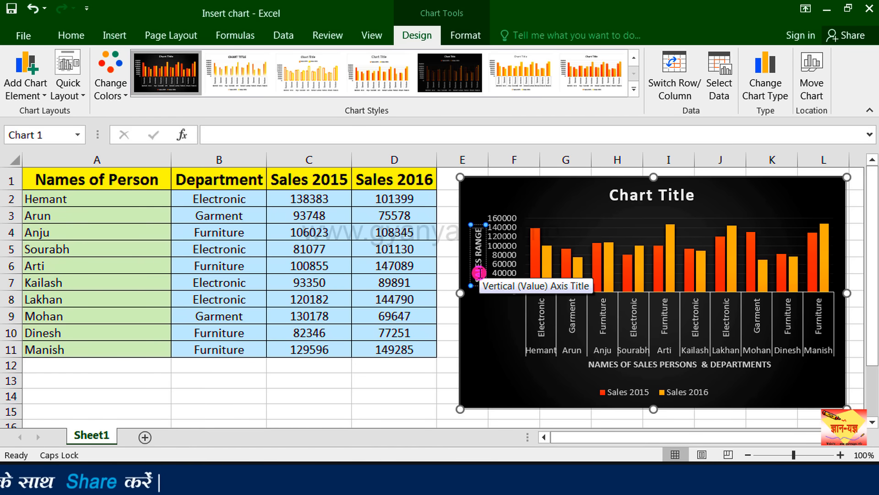
# Preview the chart title positions and add data labels to the columns at Outside End.
pyautogui.click(26, 73)
pyautogui.moveTo(66, 154)
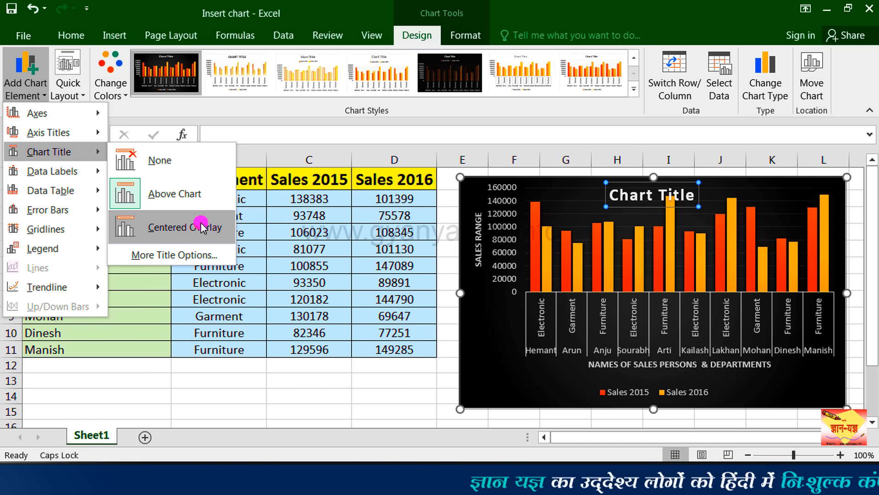
pyautogui.moveTo(82, 175)
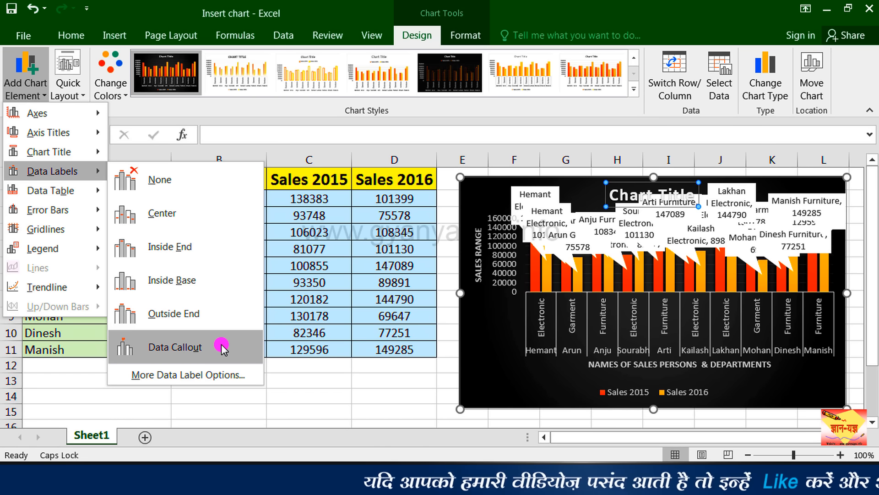
pyautogui.click(219, 313)
# Widen the chart by extending its left edge to about column C.
pyautogui.moveTo(439, 313); pyautogui.dragTo(307, 319)
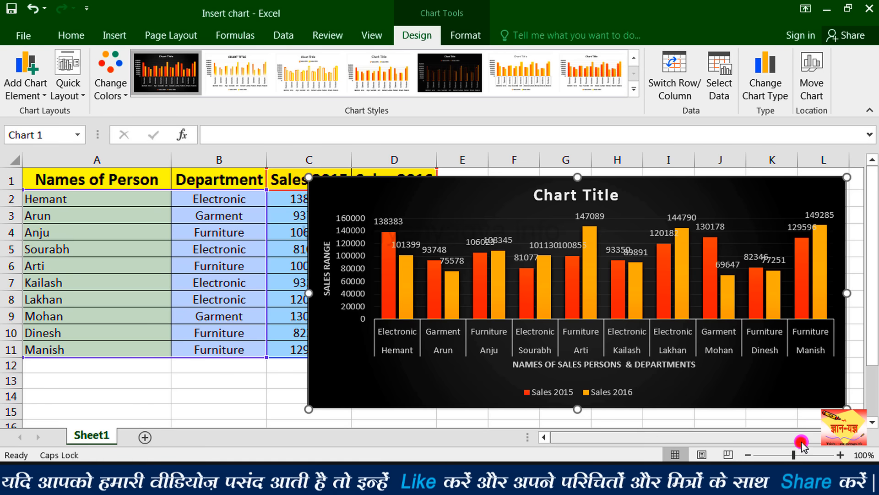
pyautogui.click(815, 437)
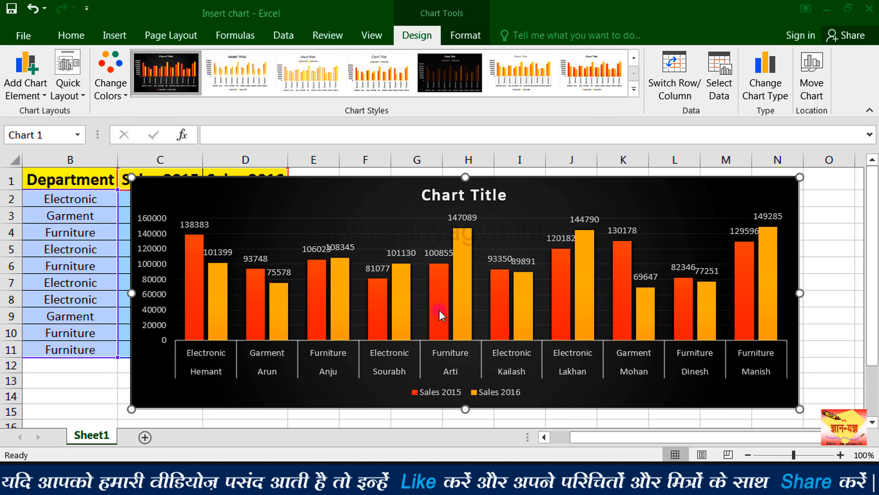
pyautogui.moveTo(472, 312)
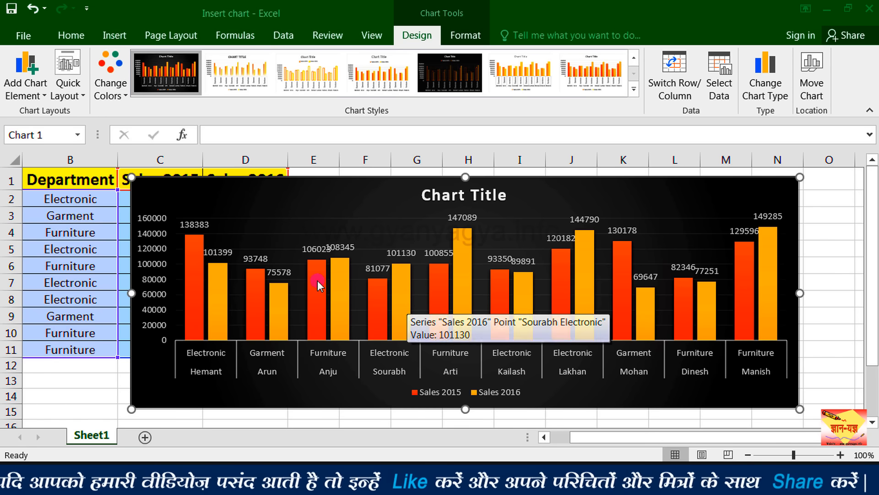
# Remove the data labels from the chart columns.
pyautogui.click(44, 98)
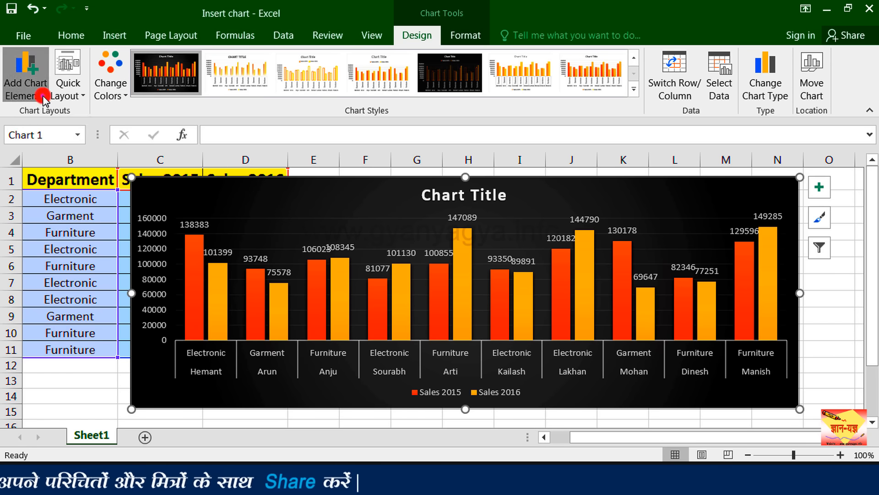
pyautogui.moveTo(52, 171)
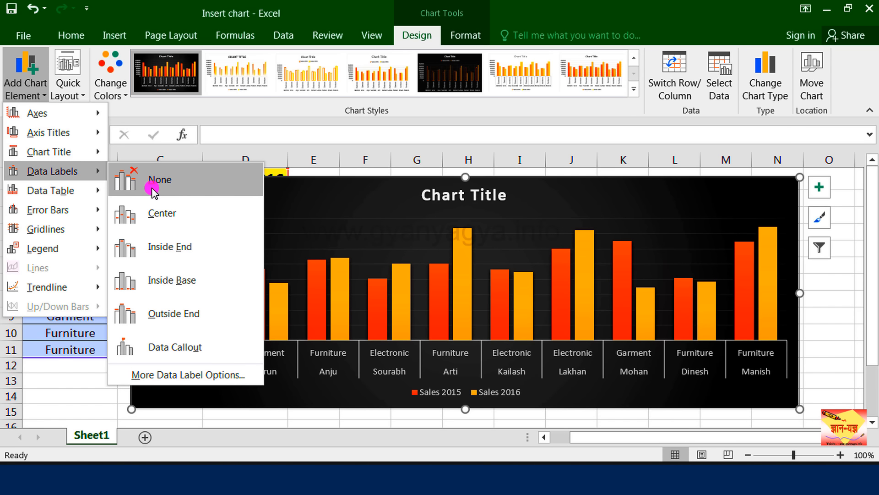
pyautogui.click(152, 189)
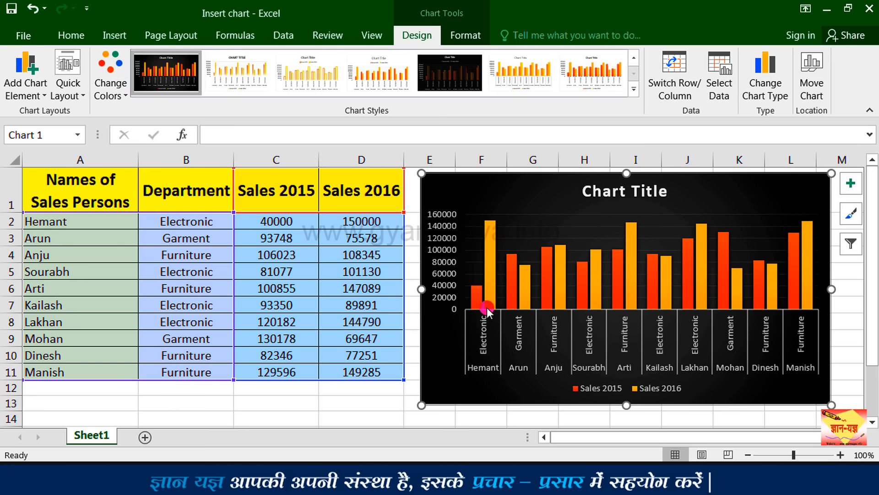
# Switch the chart's rows and columns, and switch them back to the original arrangement.
pyautogui.moveTo(490, 298)
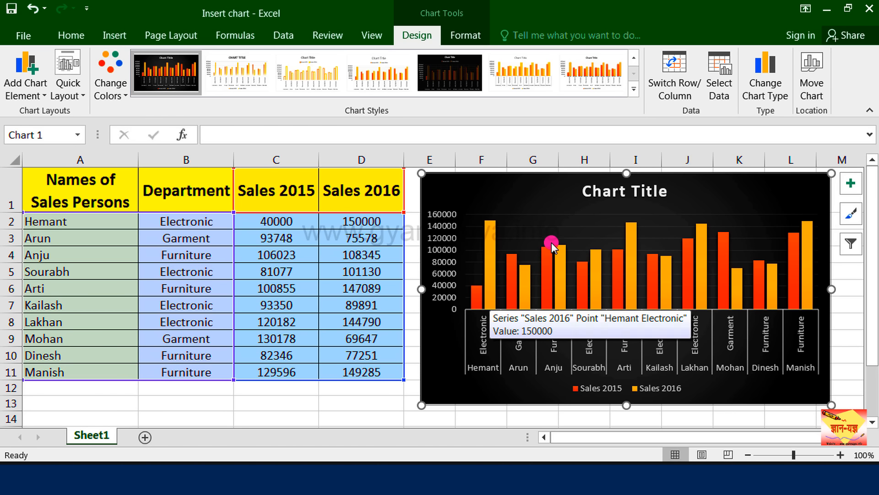
pyautogui.click(690, 91)
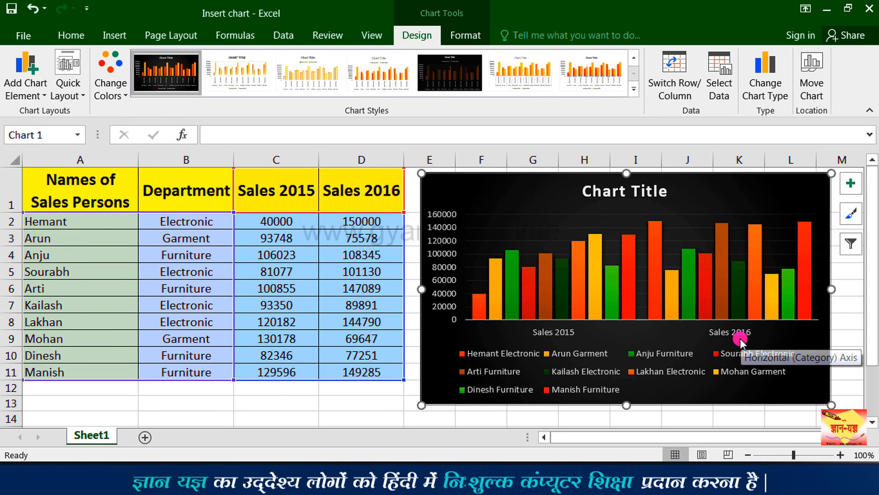
pyautogui.click(673, 70)
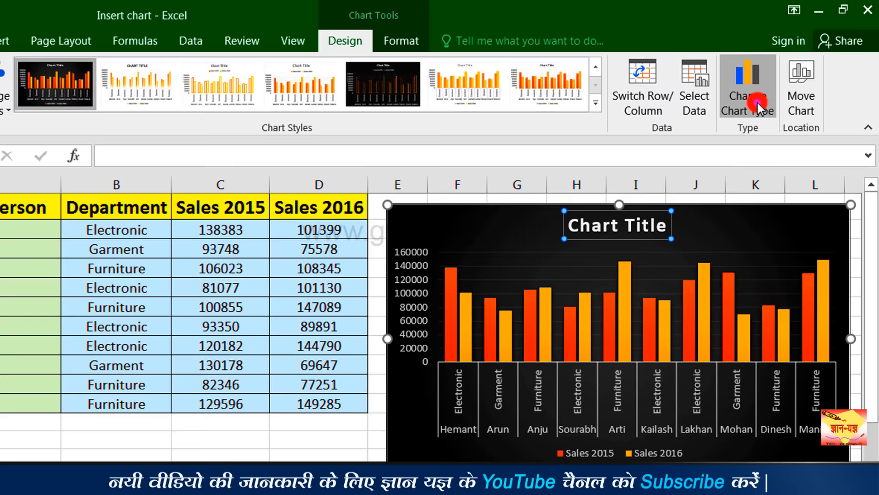
# Preview the Line, Pie, Bar, Area, X Y (Scatter), Stock and Surface options for changing the chart's type.
pyautogui.click(713, 138)
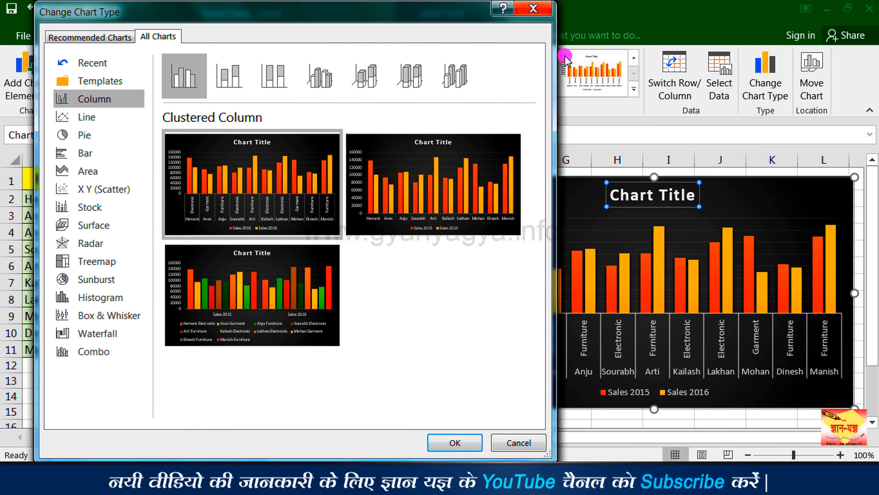
pyautogui.moveTo(377, 9); pyautogui.dragTo(405, 9)
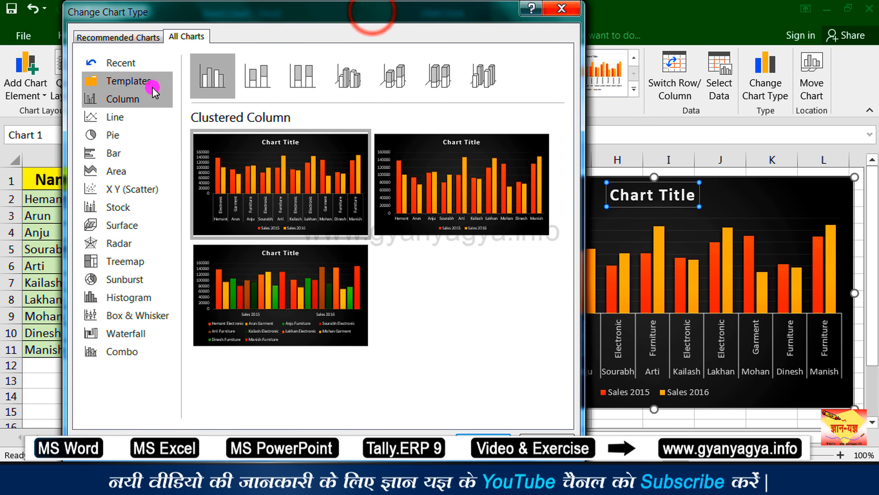
pyautogui.click(108, 118)
pyautogui.click(109, 134)
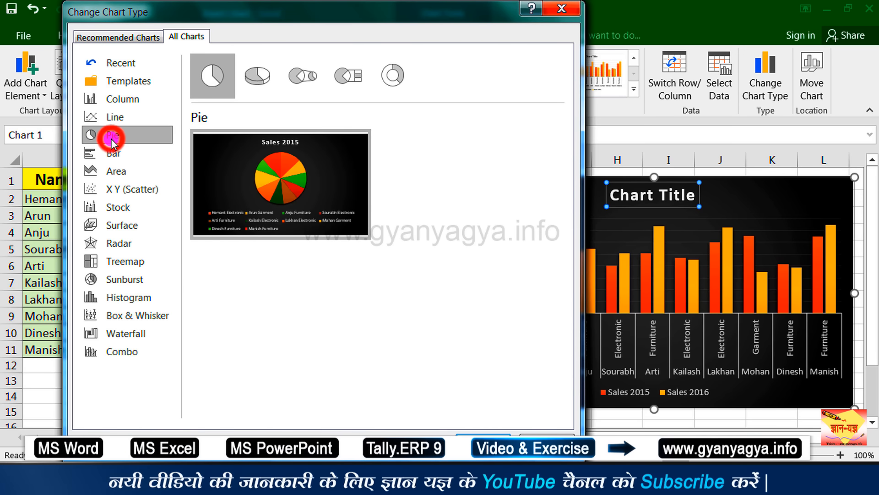
pyautogui.click(112, 154)
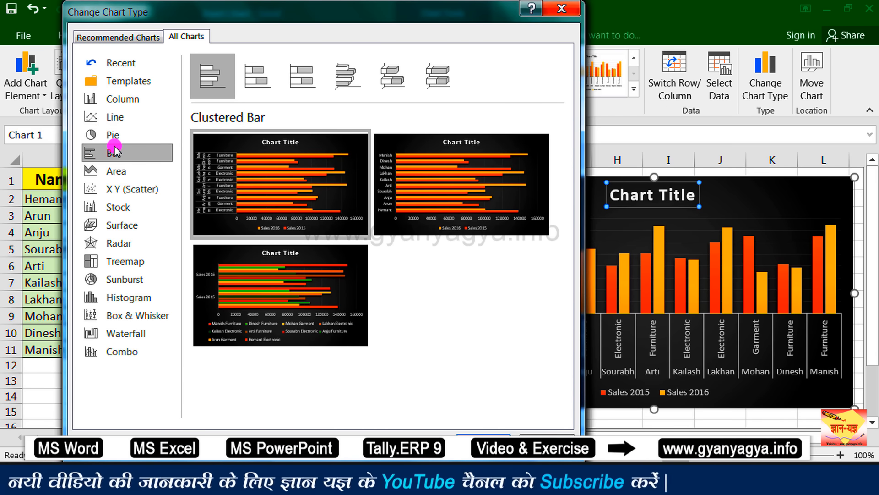
pyautogui.click(115, 118)
pyautogui.click(114, 134)
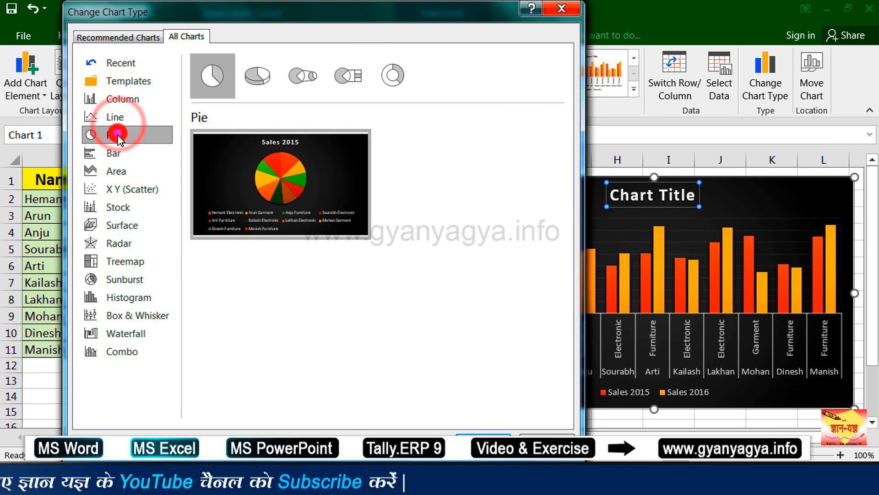
pyautogui.click(117, 153)
pyautogui.click(117, 170)
pyautogui.click(118, 189)
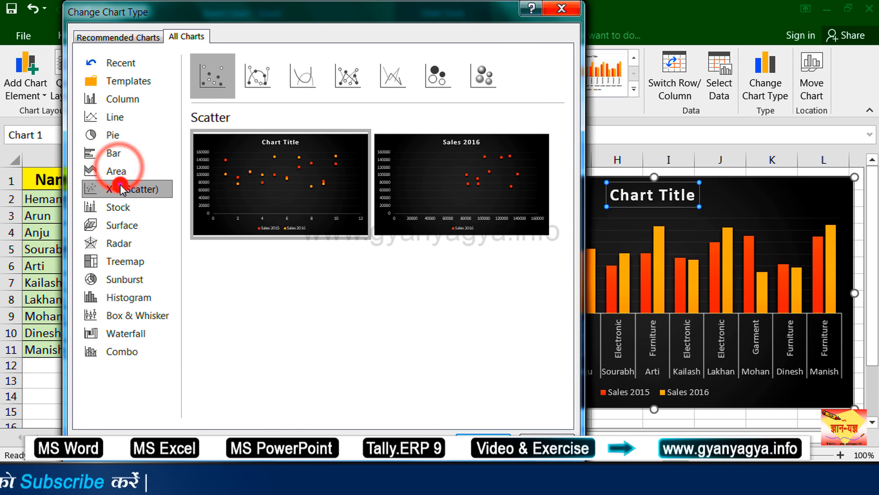
pyautogui.click(118, 207)
pyautogui.click(120, 224)
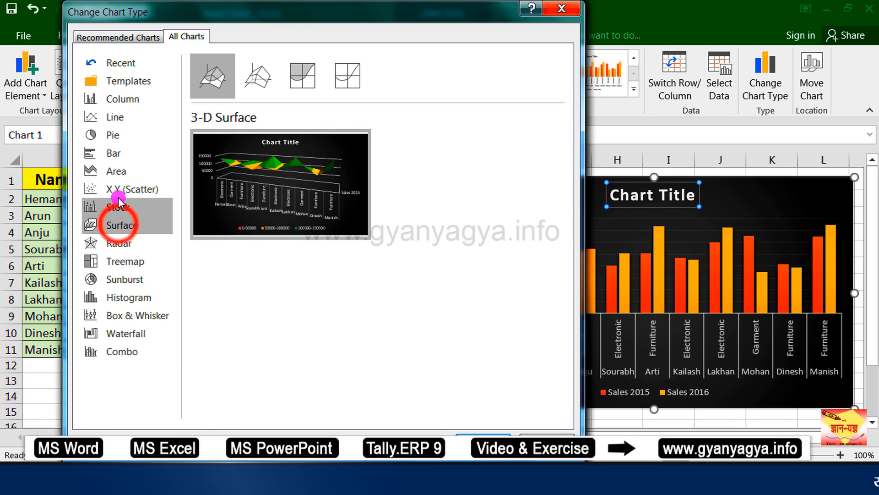
# Compare the line chart subtypes and change the chart to Stacked Line with Markers.
pyautogui.click(128, 117)
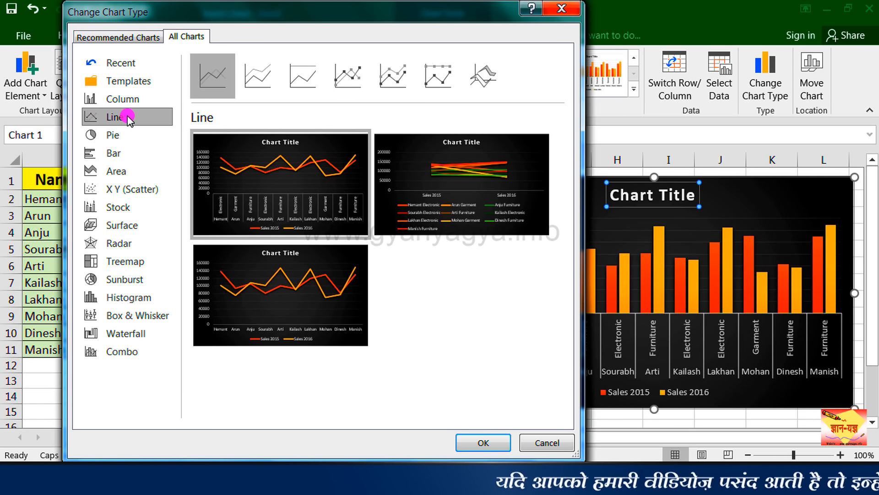
pyautogui.click(252, 79)
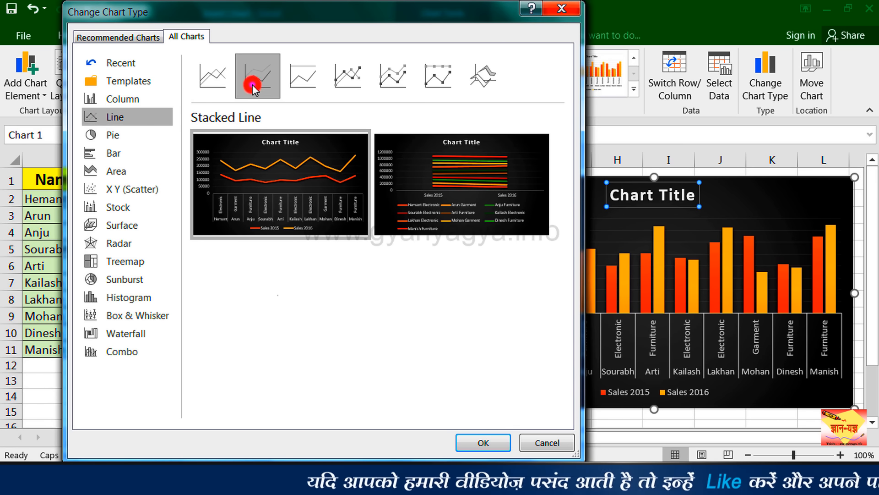
pyautogui.click(302, 79)
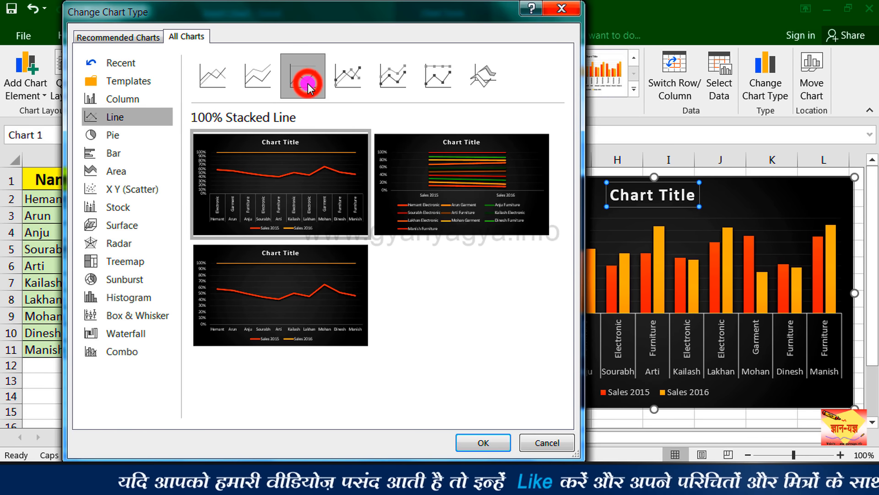
pyautogui.click(351, 86)
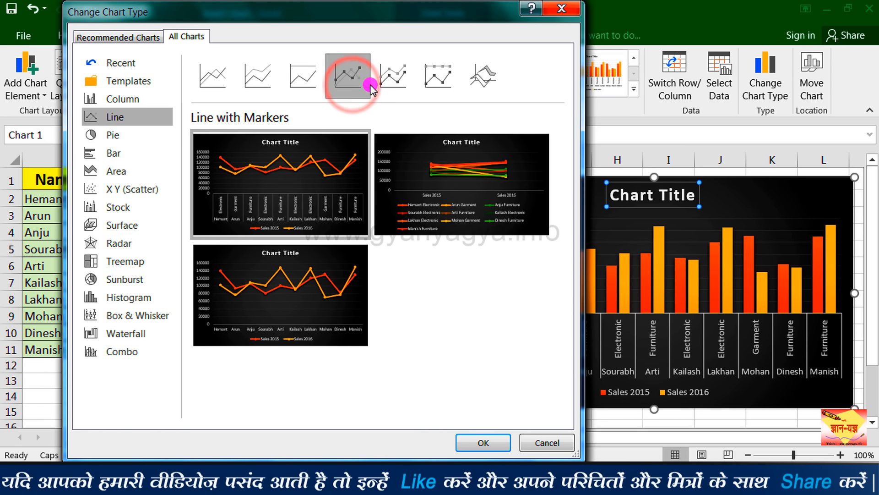
pyautogui.click(389, 79)
pyautogui.click(437, 79)
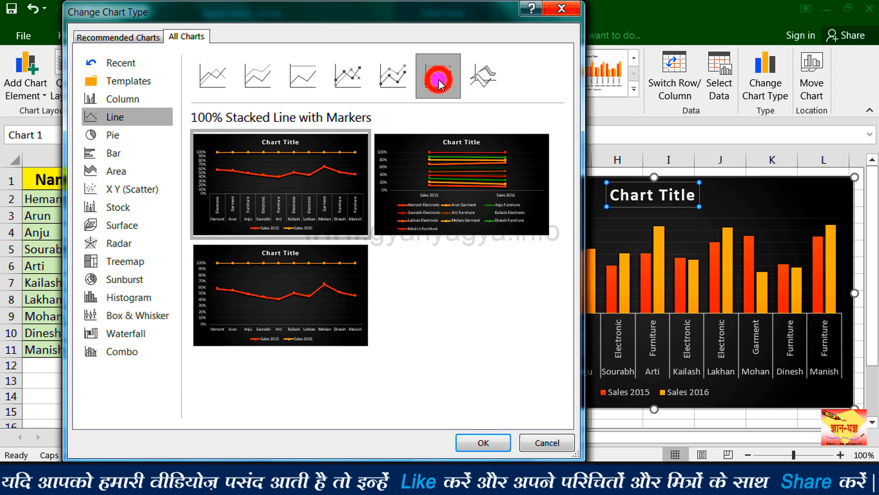
pyautogui.click(393, 77)
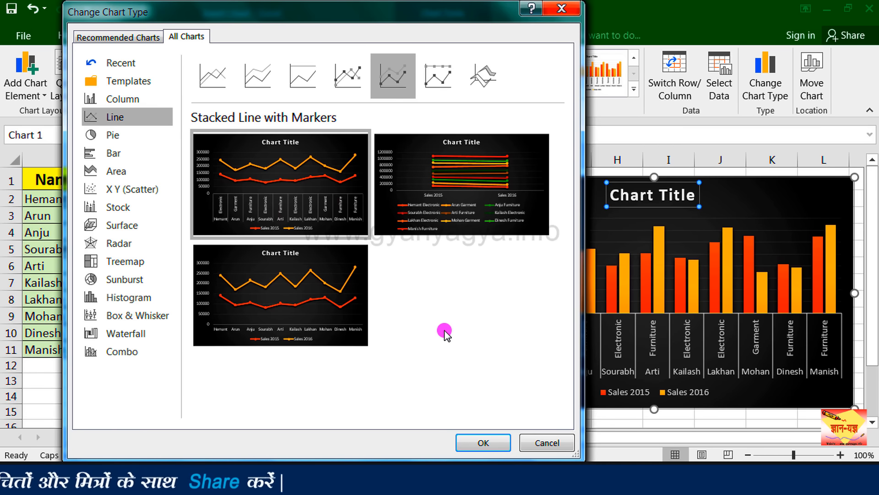
pyautogui.click(478, 442)
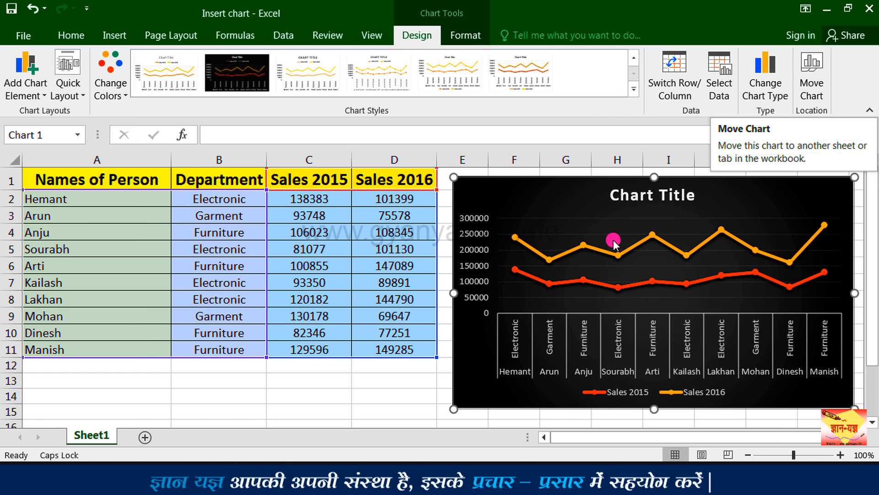
# Add two blank worksheets, Sheet2 and Sheet3, and return to Sheet1.
pyautogui.click(146, 439)
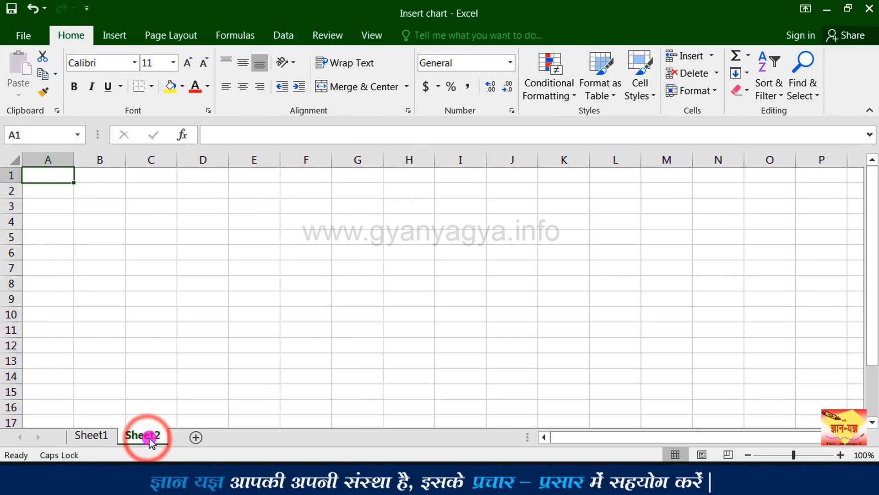
pyautogui.click(194, 438)
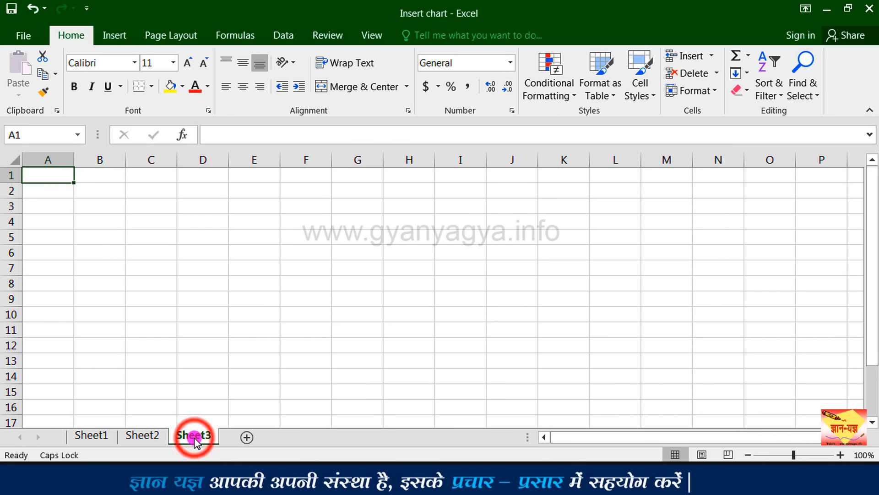
pyautogui.click(106, 436)
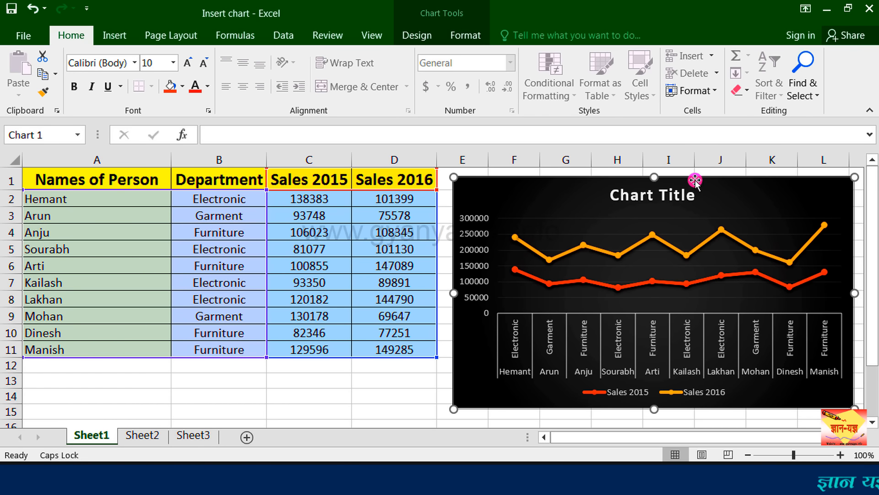
# Move the line chart from Sheet1 into Sheet2 as an object, and view Sheet1 again.
pyautogui.click(430, 39)
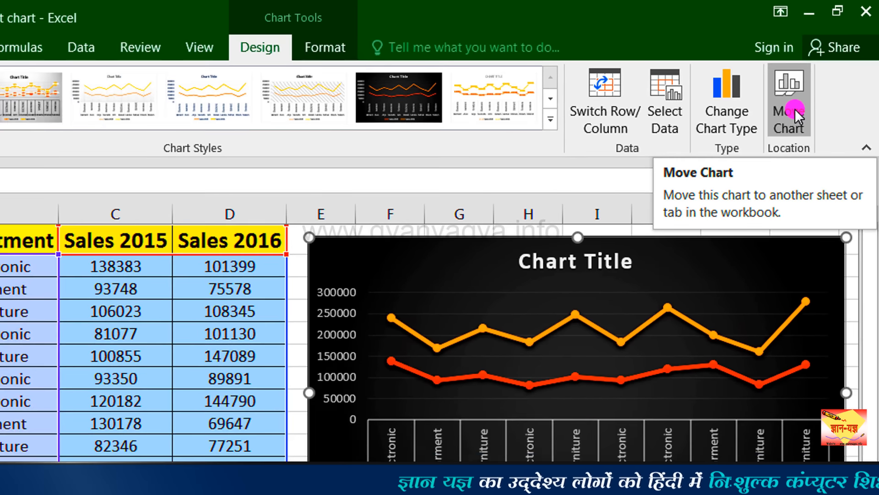
pyautogui.click(795, 109)
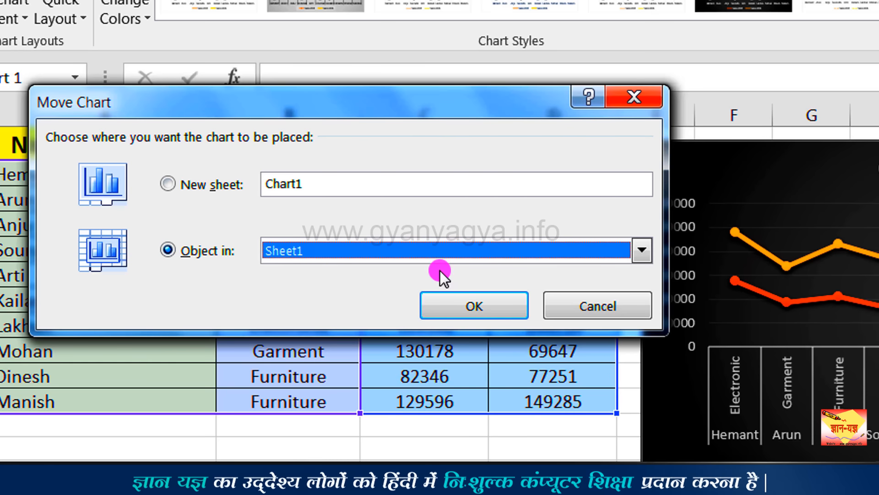
pyautogui.click(643, 251)
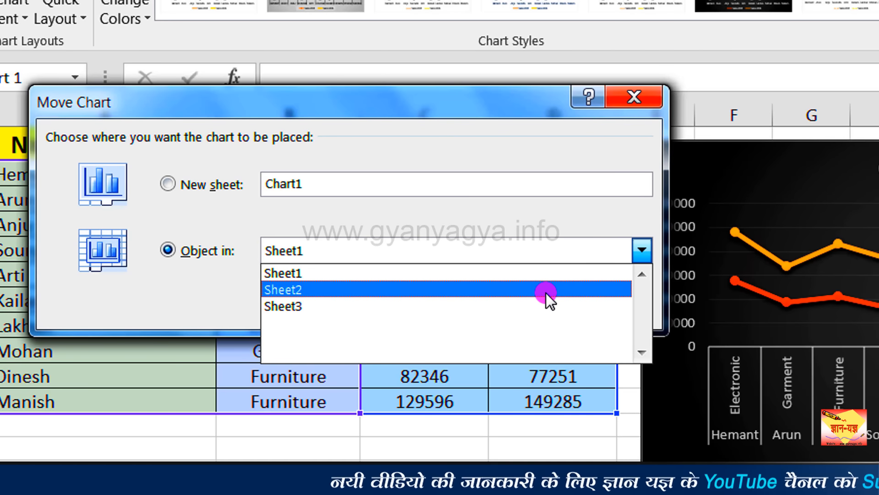
pyautogui.click(546, 293)
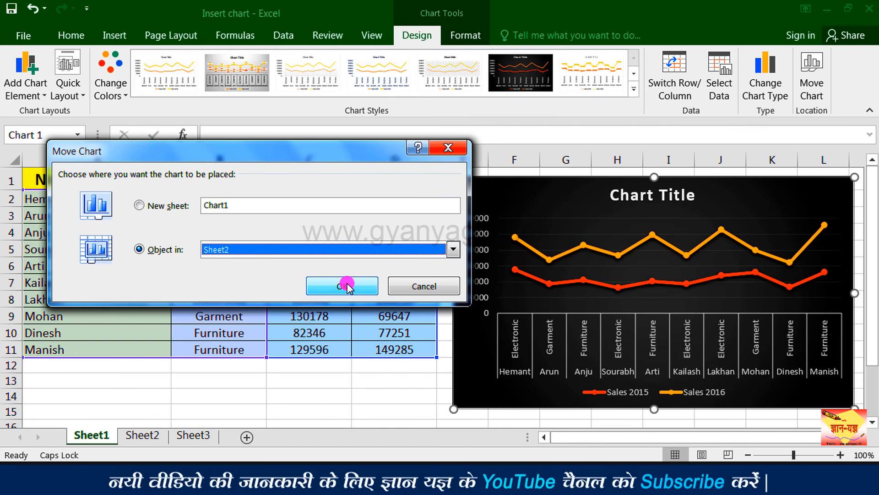
pyautogui.click(344, 286)
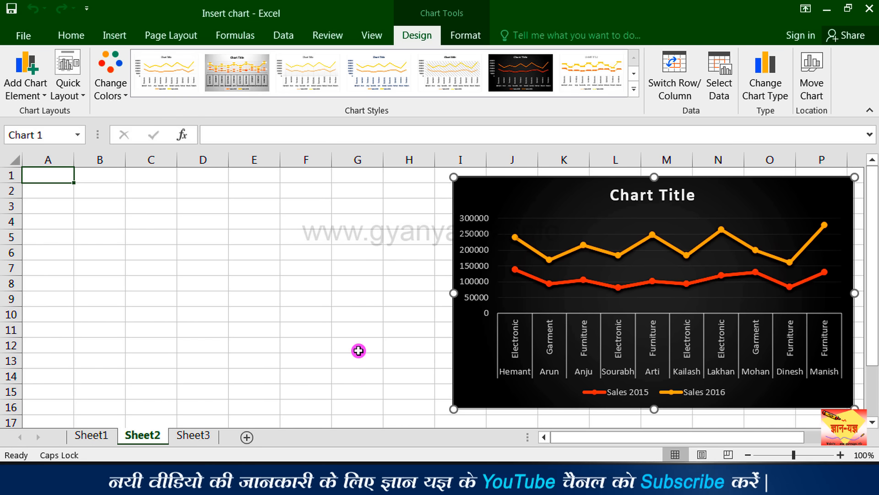
pyautogui.click(94, 436)
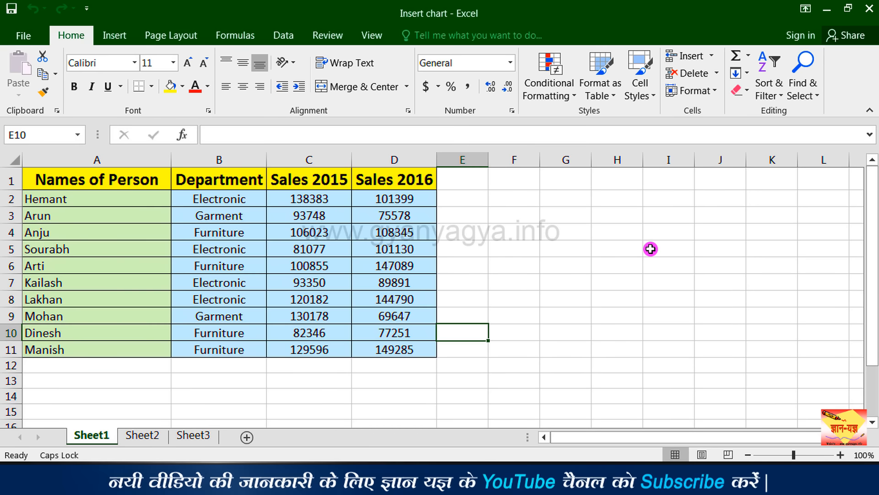
# Move the chart from Sheet2 to a new chart sheet named "Sales Report 2015-16", and check Sheet2.
pyautogui.click(136, 436)
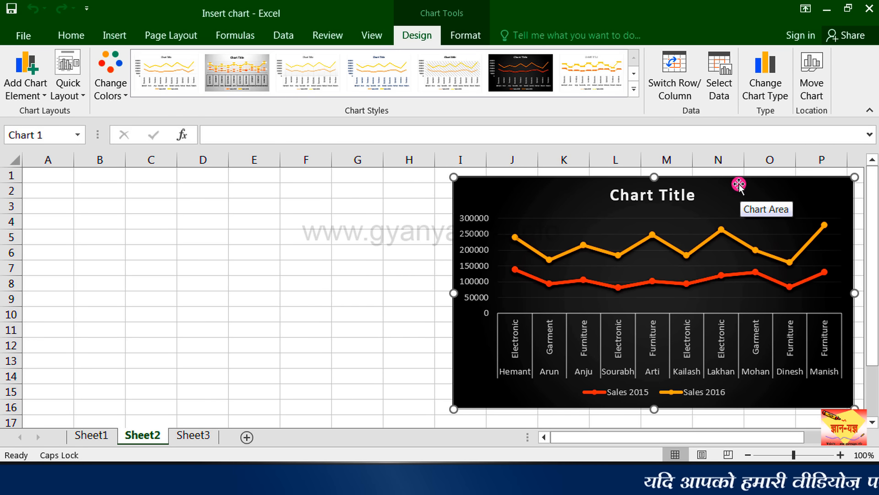
pyautogui.click(814, 90)
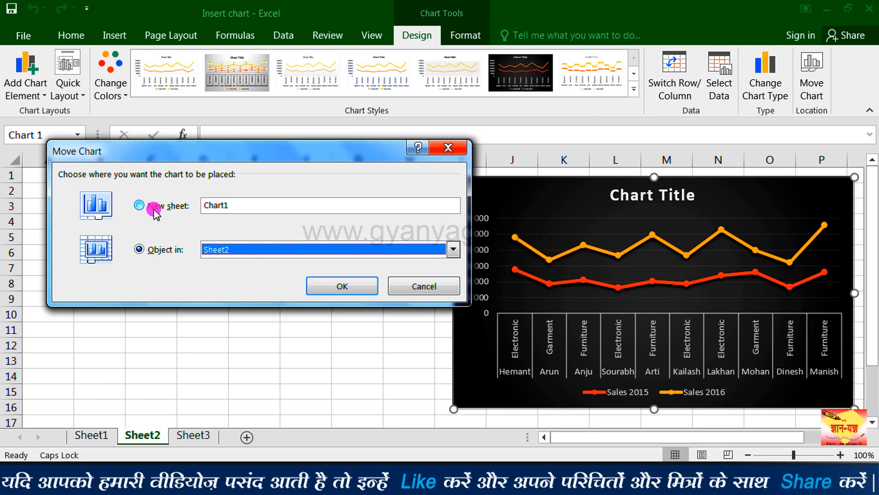
pyautogui.click(154, 209)
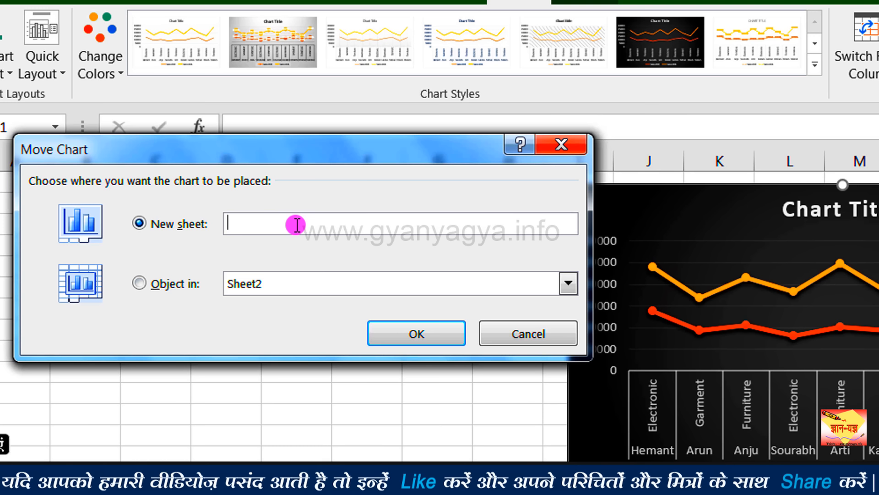
pyautogui.write('Sales R')
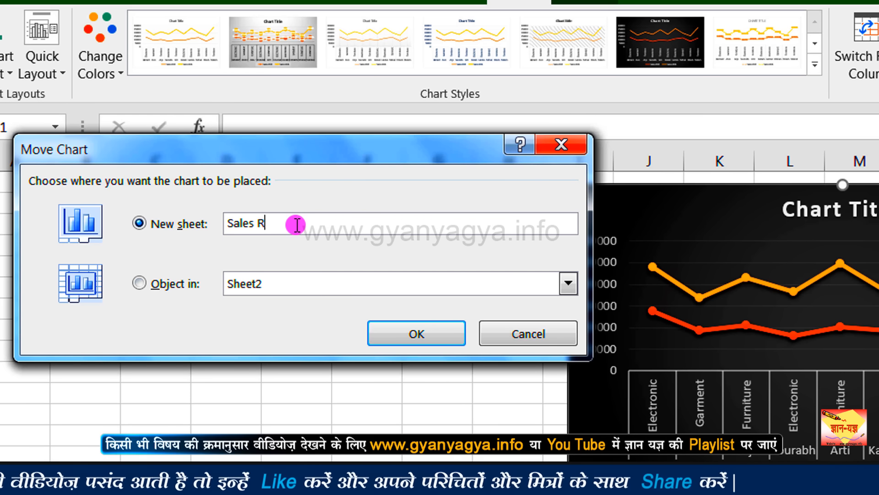
pyautogui.write('eport 2015-16')
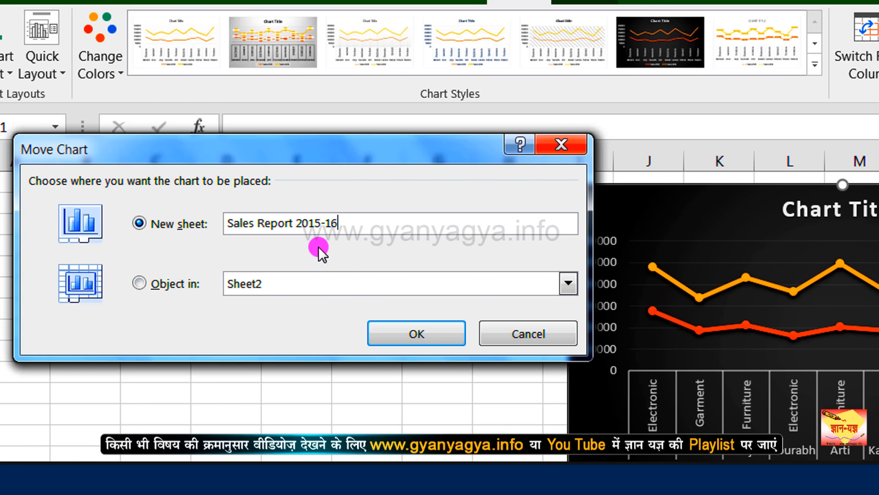
pyautogui.click(398, 334)
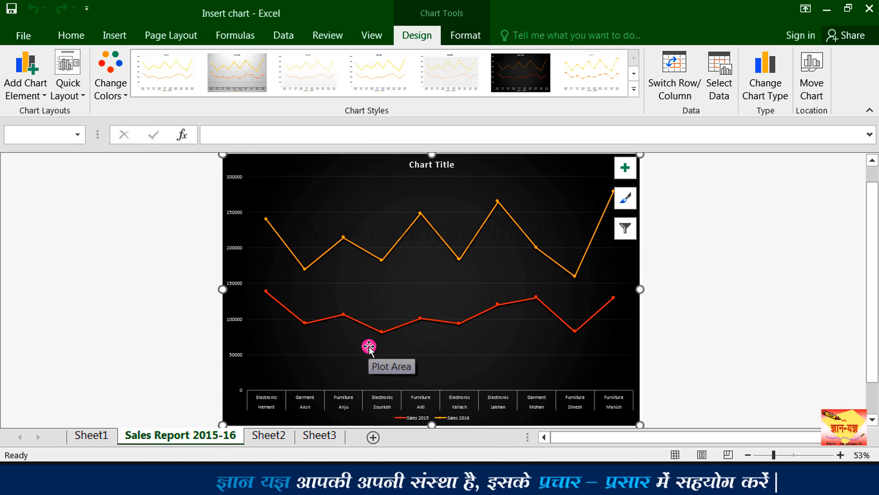
pyautogui.click(282, 435)
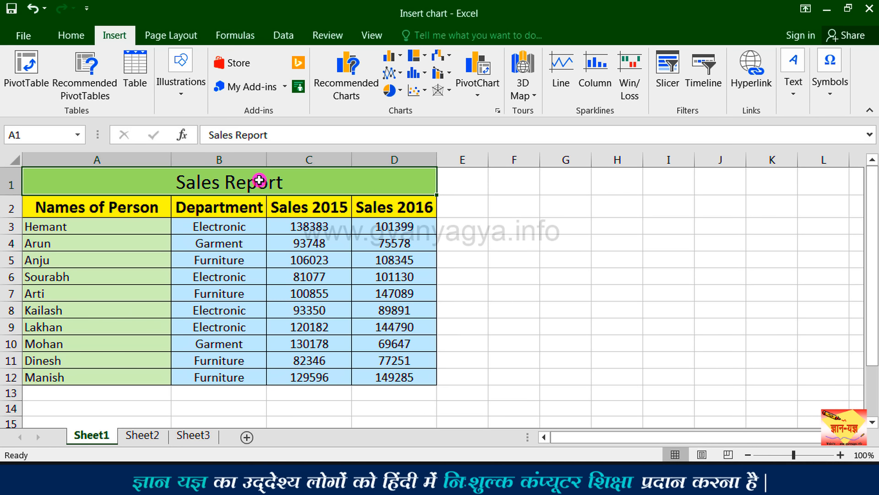
# Insert a default embedded chart of the Sales Report table, placed beside the data, and delete it.
pyautogui.hotkey('alt', 'F1')
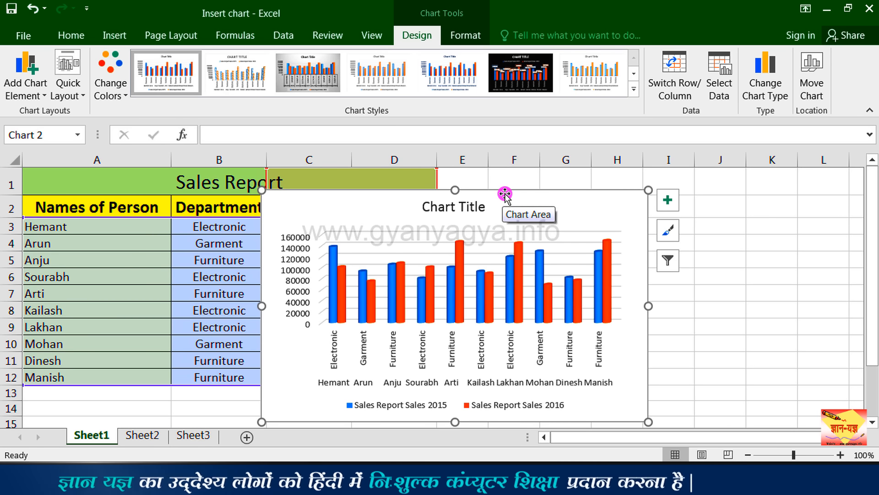
pyautogui.moveTo(506, 195); pyautogui.dragTo(719, 184)
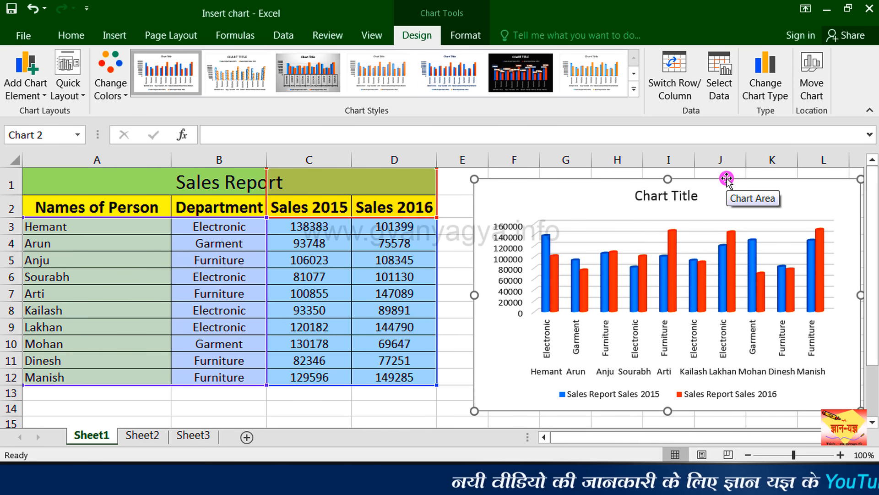
pyautogui.press('Delete')
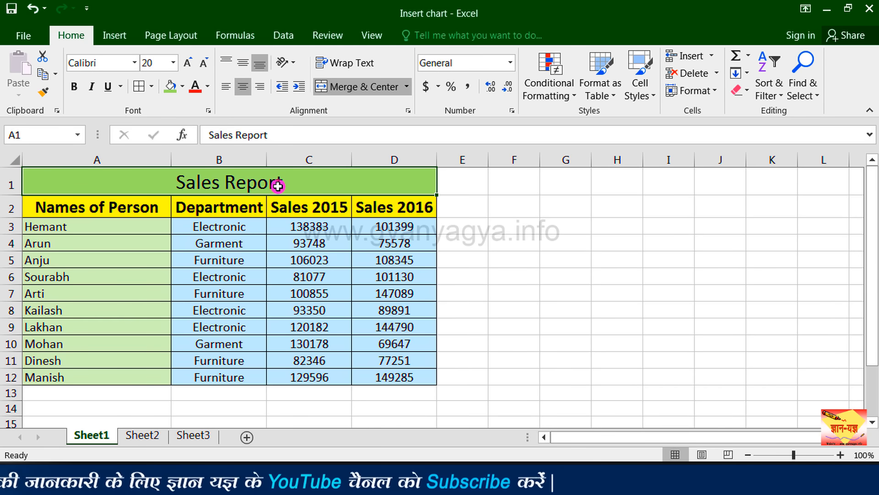
# Create a default chart of the Sales Report table on its own chart sheet.
pyautogui.press('F11')
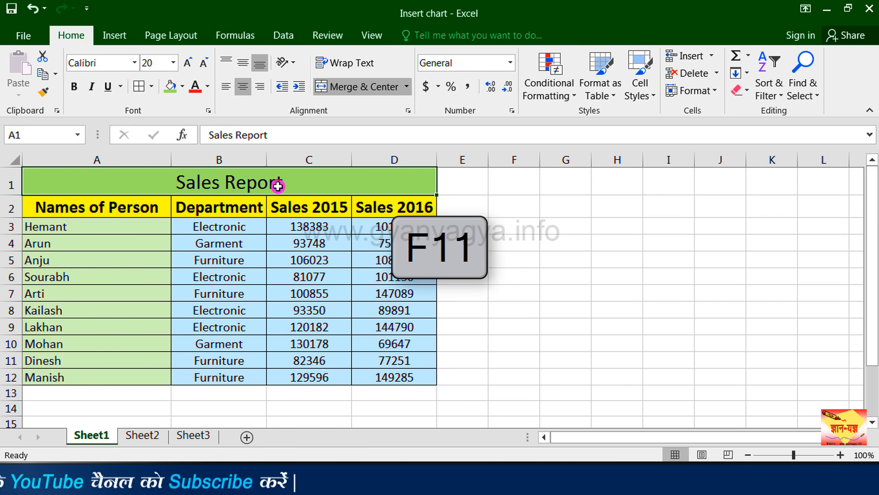